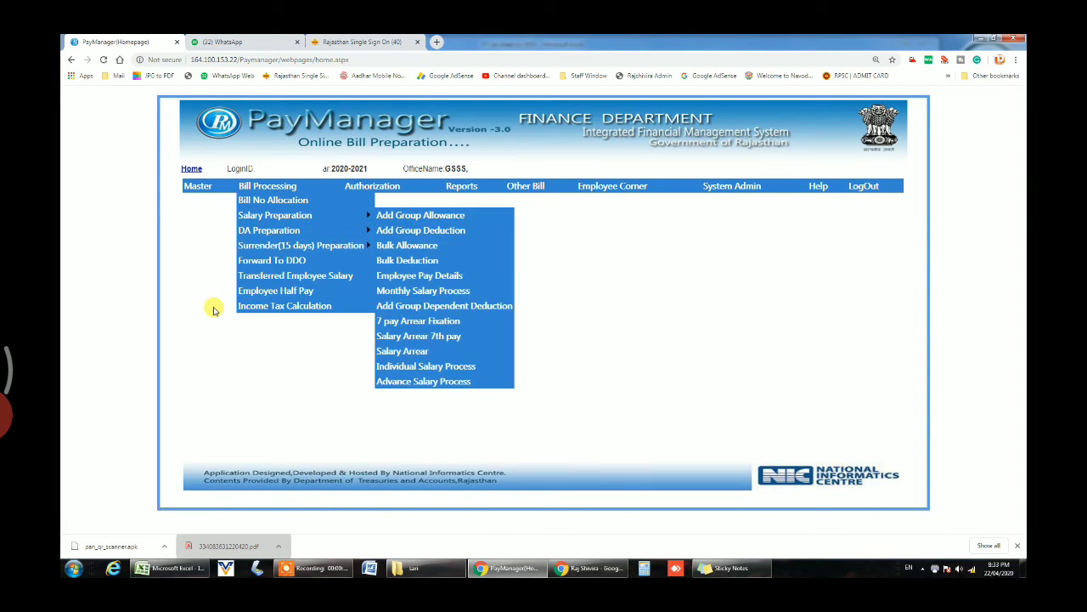
- Start a new bill number allocation with bill type Salary and subtype Regular
mouse_move(272, 189)
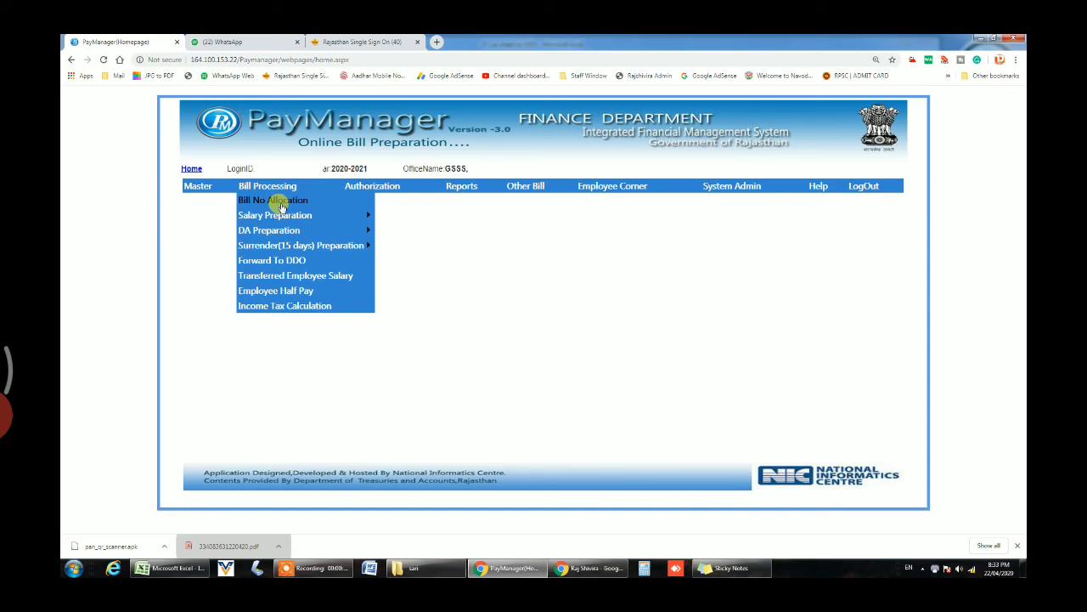
left_click(281, 206)
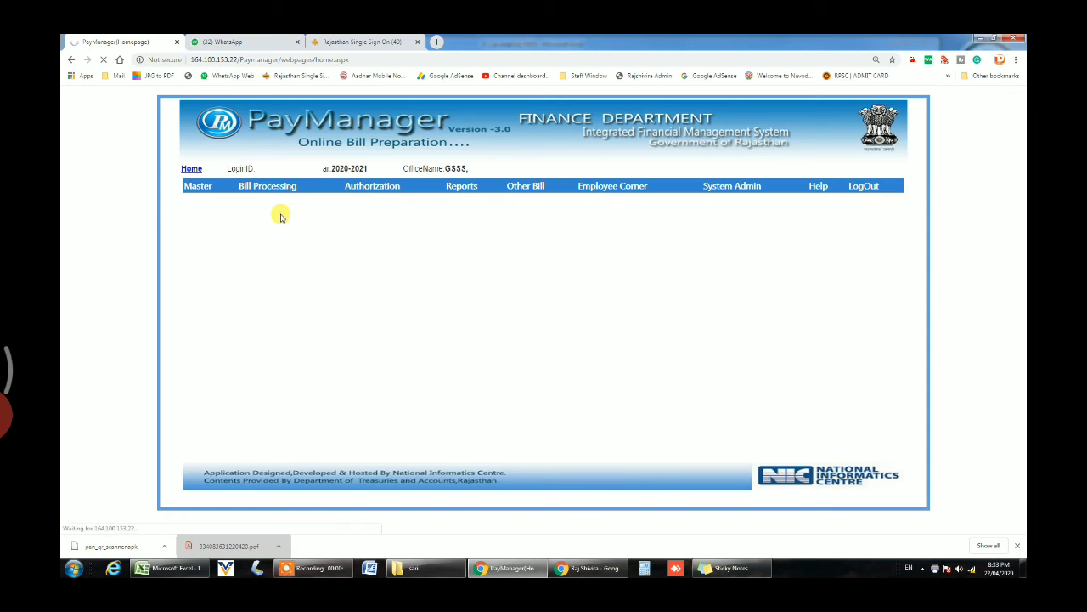
left_click(529, 247)
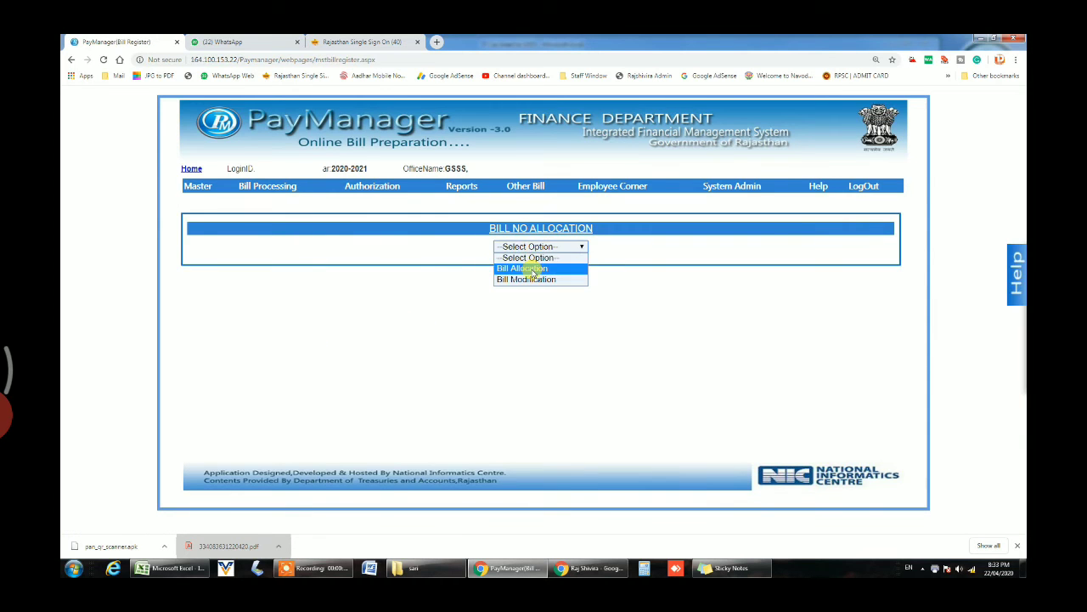
left_click(530, 269)
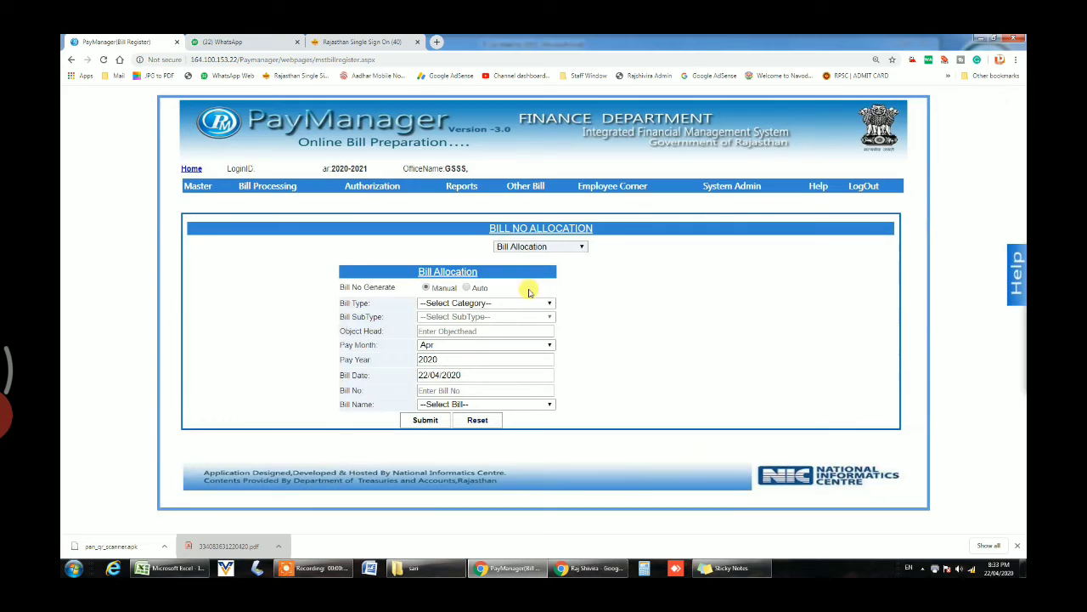
left_click(515, 303)
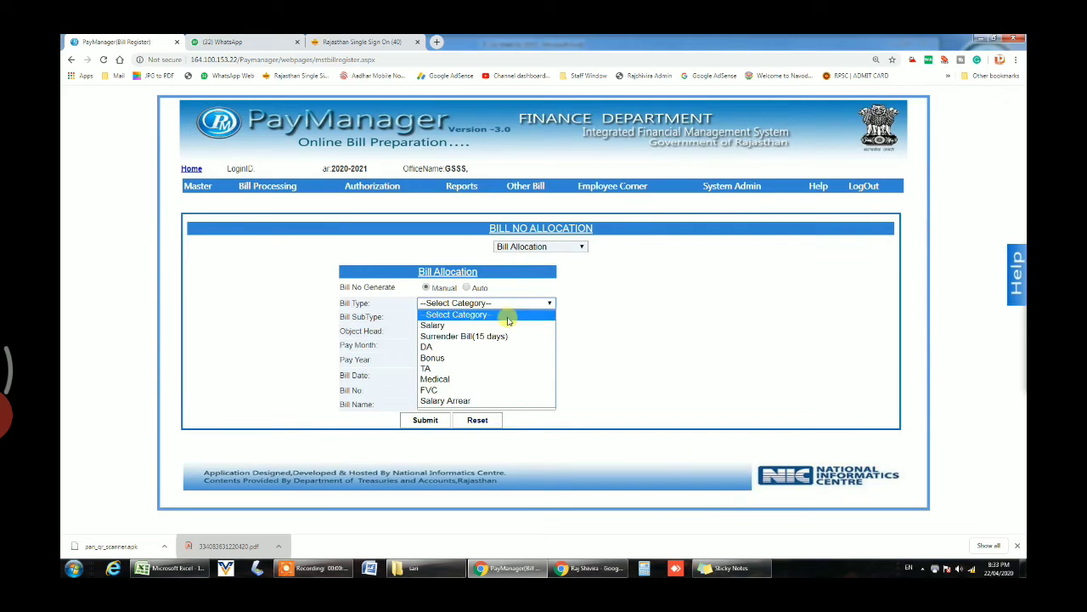
left_click(498, 324)
left_click(503, 317)
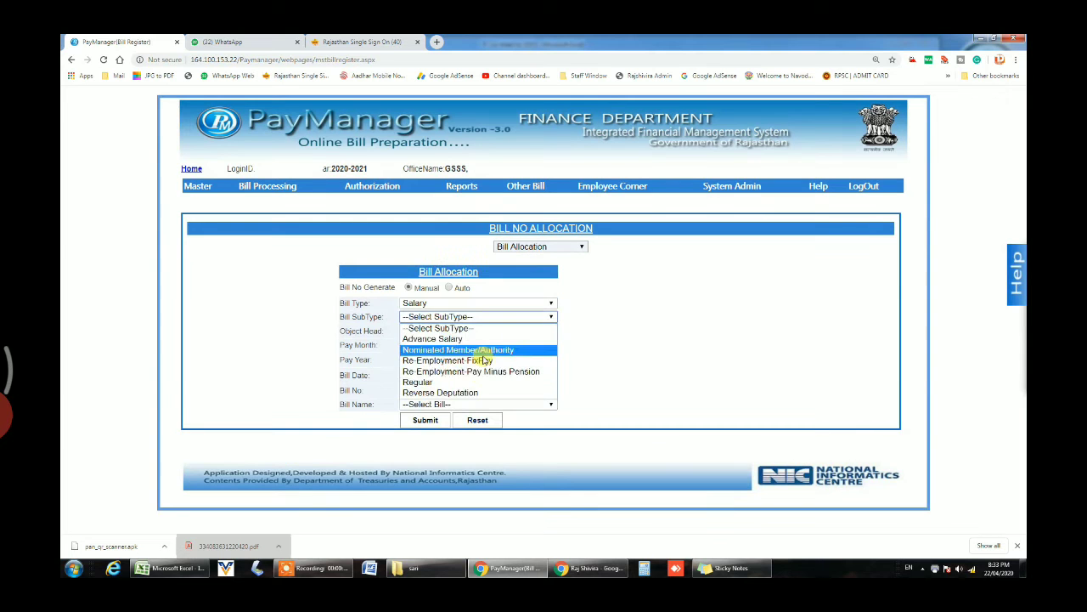
left_click(472, 381)
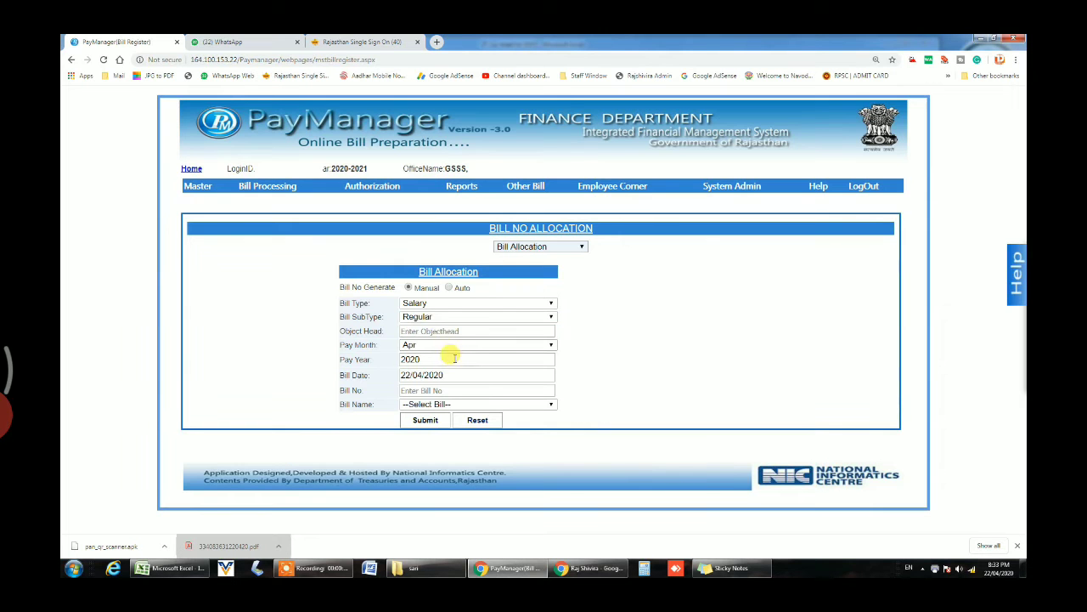
- Enter object head 01, bill number 15 and bill name 4 Peeo 111 01, and submit the bill allocation
left_click(448, 331)
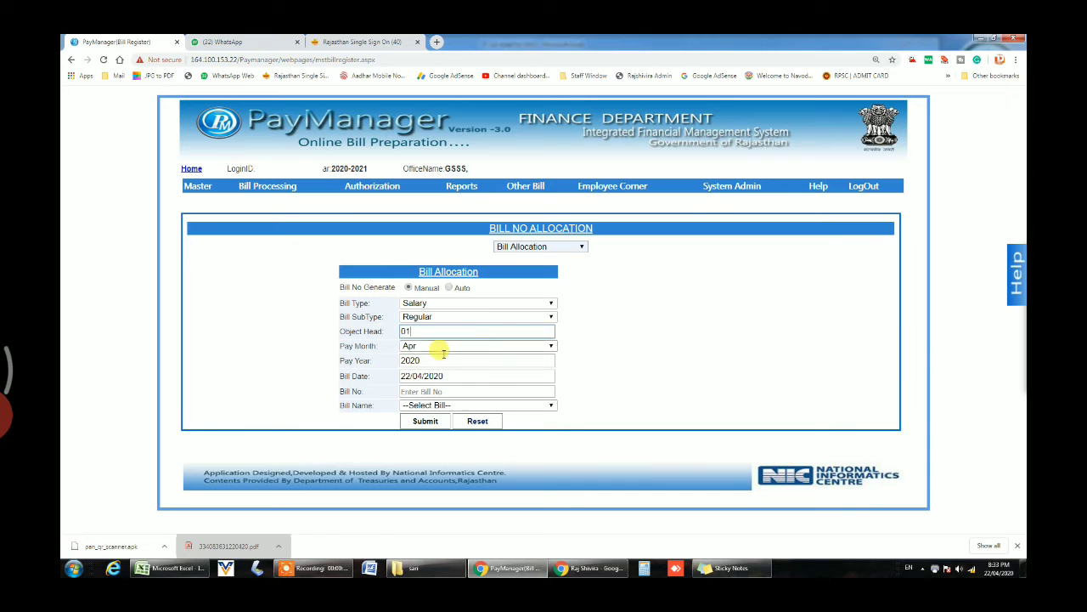
left_click(408, 392)
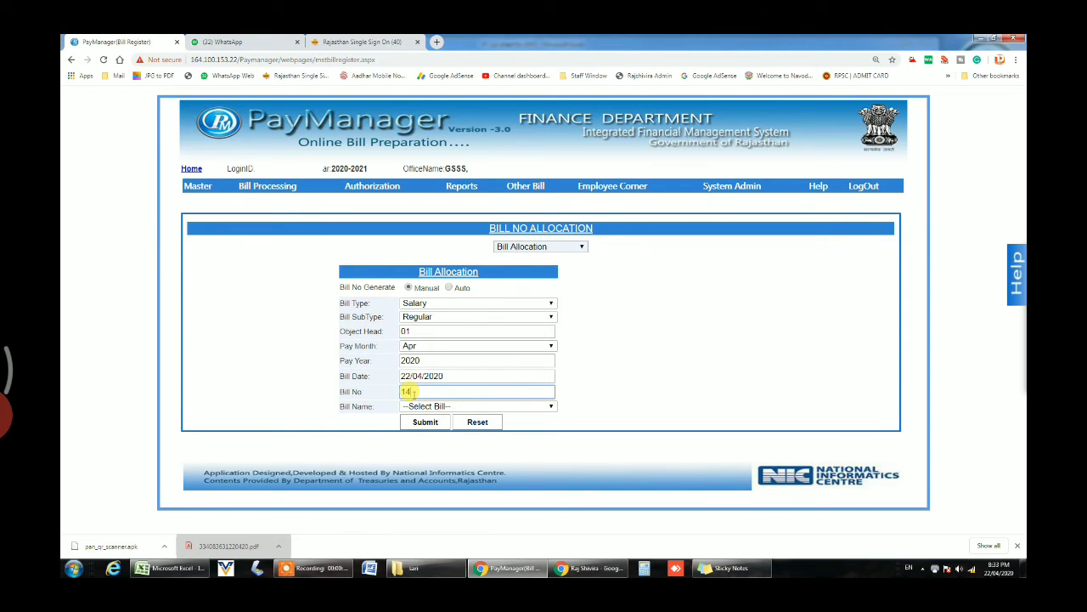
left_click(415, 407)
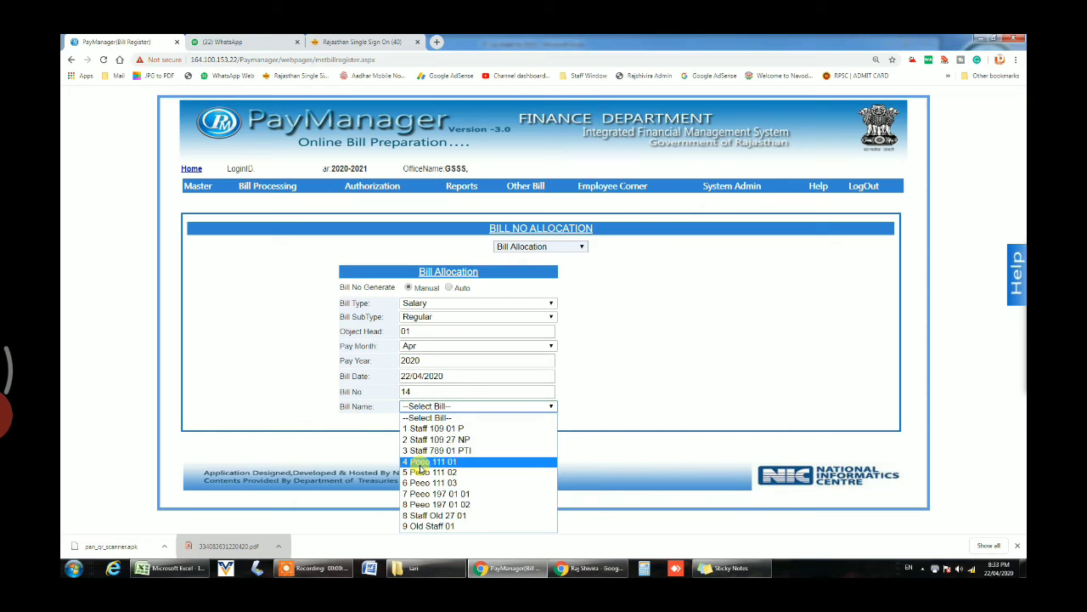
left_click(426, 390)
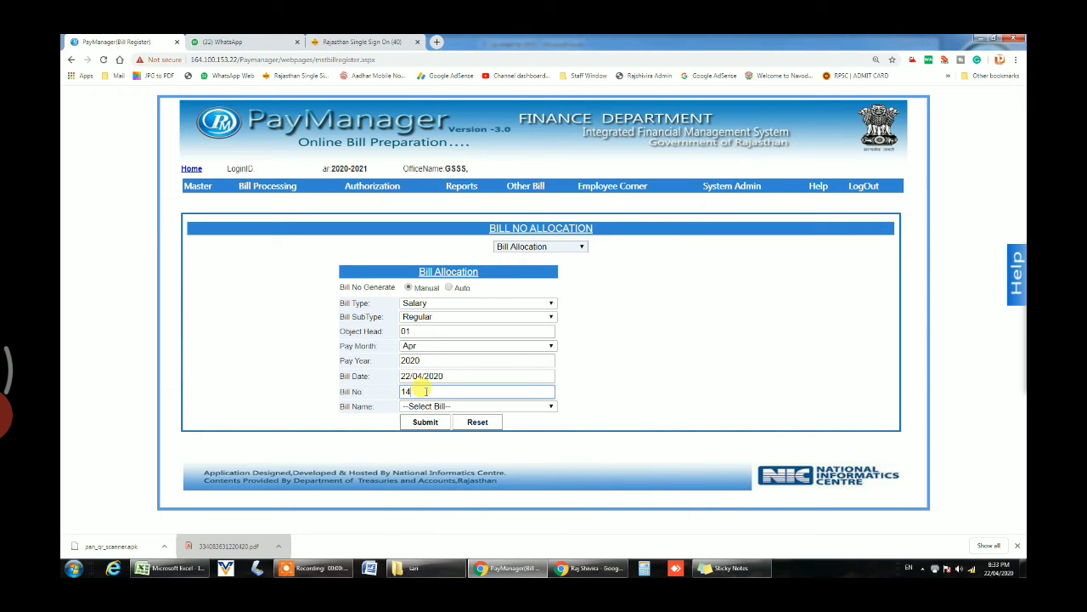
type("5")
left_click(437, 405)
left_click(440, 459)
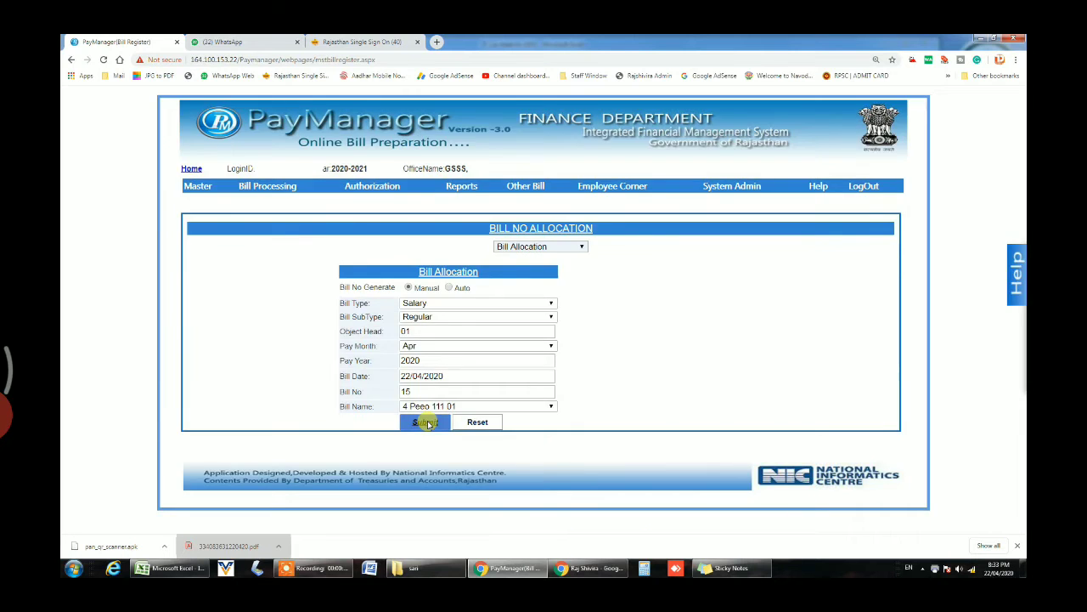
left_click(425, 420)
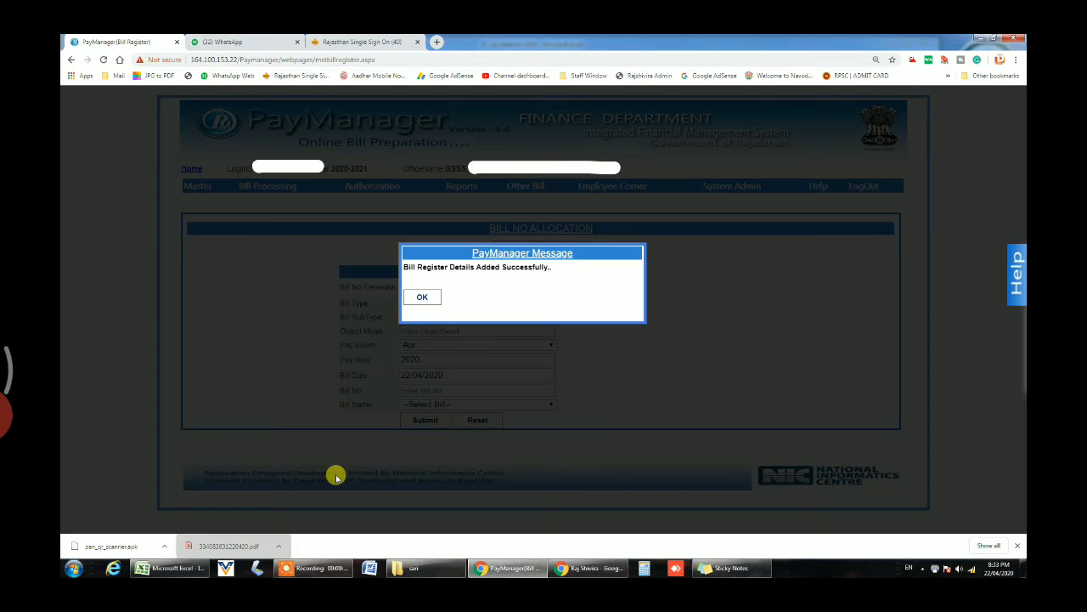
left_click(420, 296)
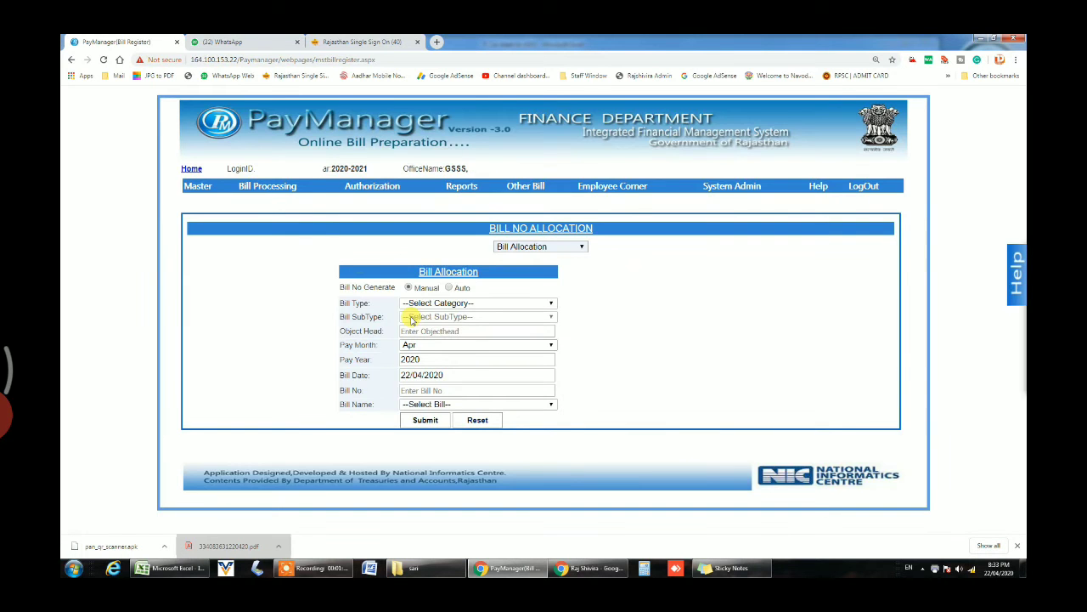
- Open the bulk deductions of salary preparation for bill 4 Peeo 111 01 and select all its employees
mouse_move(292, 187)
mouse_move(293, 216)
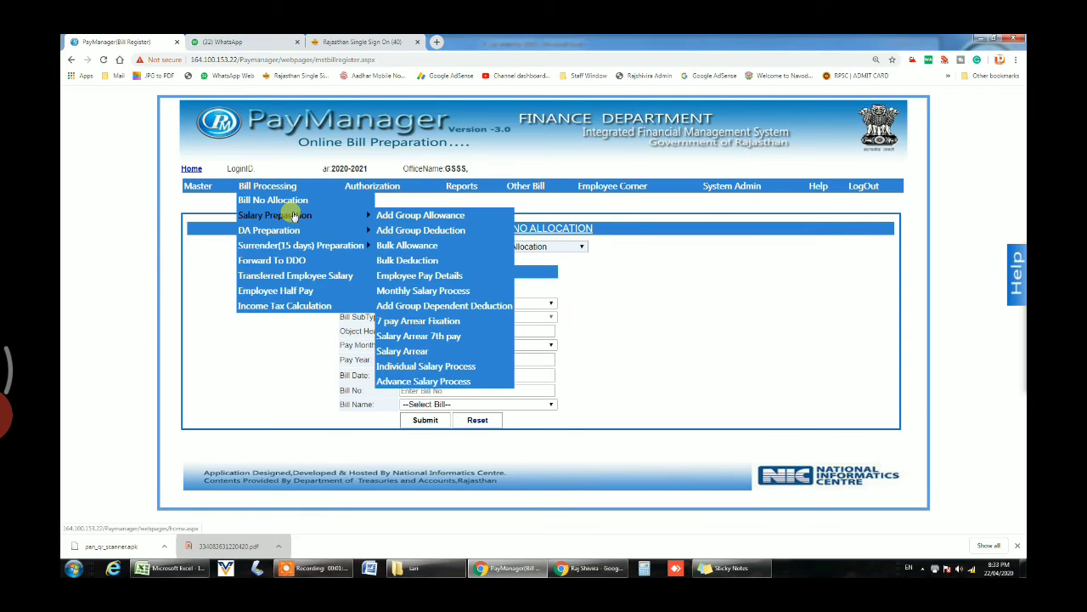
left_click(403, 263)
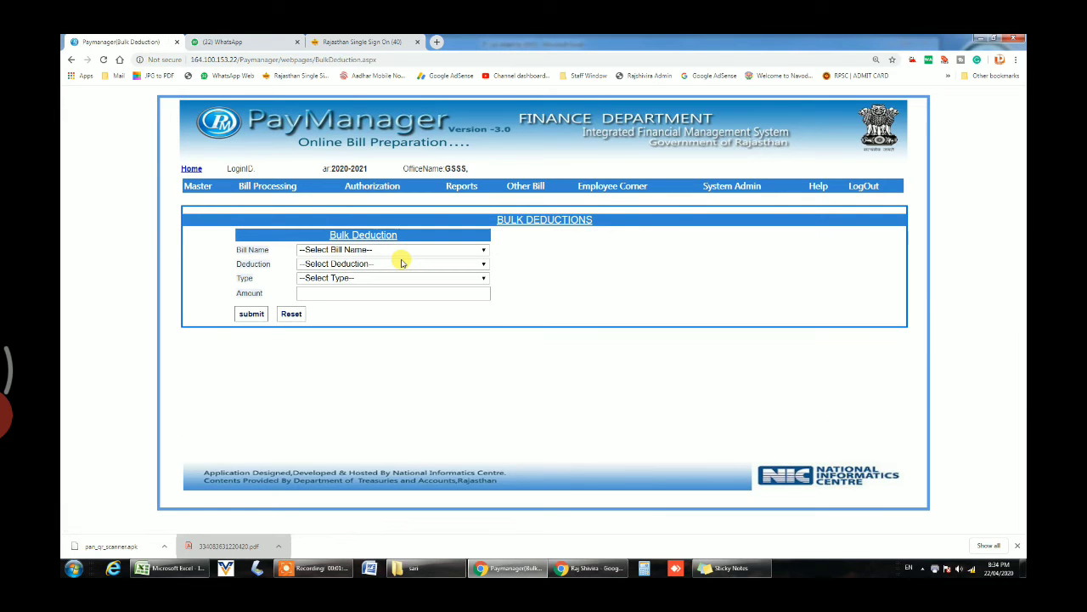
left_click(337, 251)
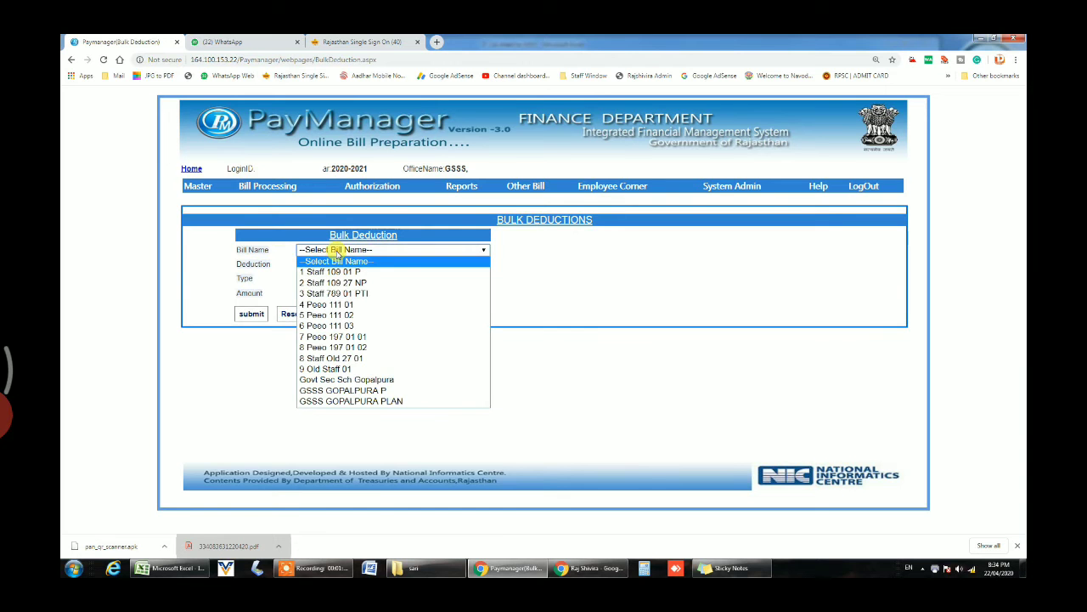
left_click(336, 305)
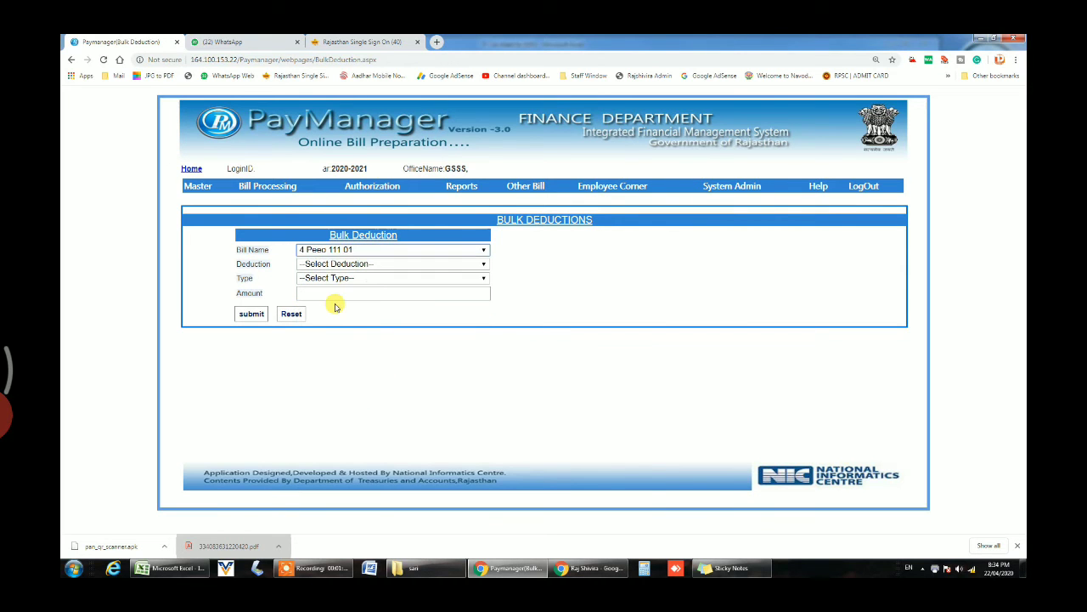
left_click(373, 266)
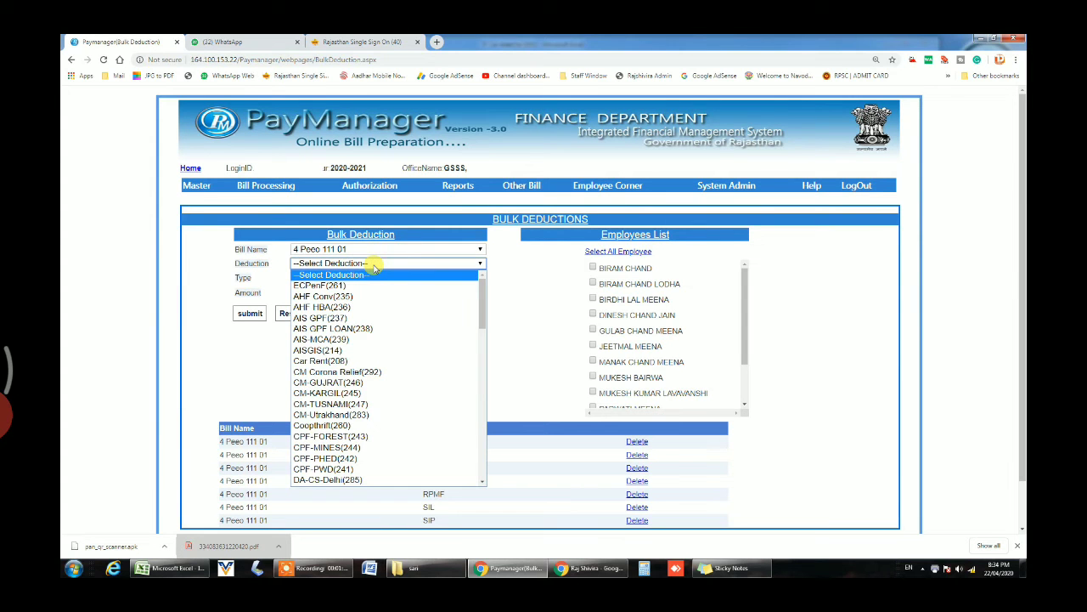
left_click(595, 254)
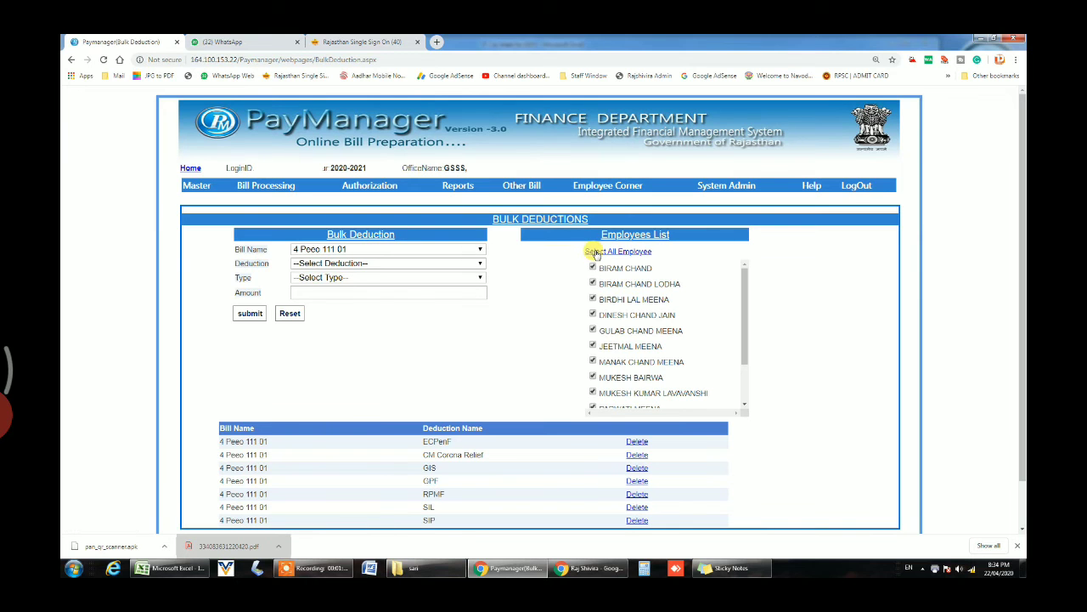
- Delete the CM Corona Relief deduction from bill 4 Peeo 111 01
left_click_drag(497, 455, 423, 453)
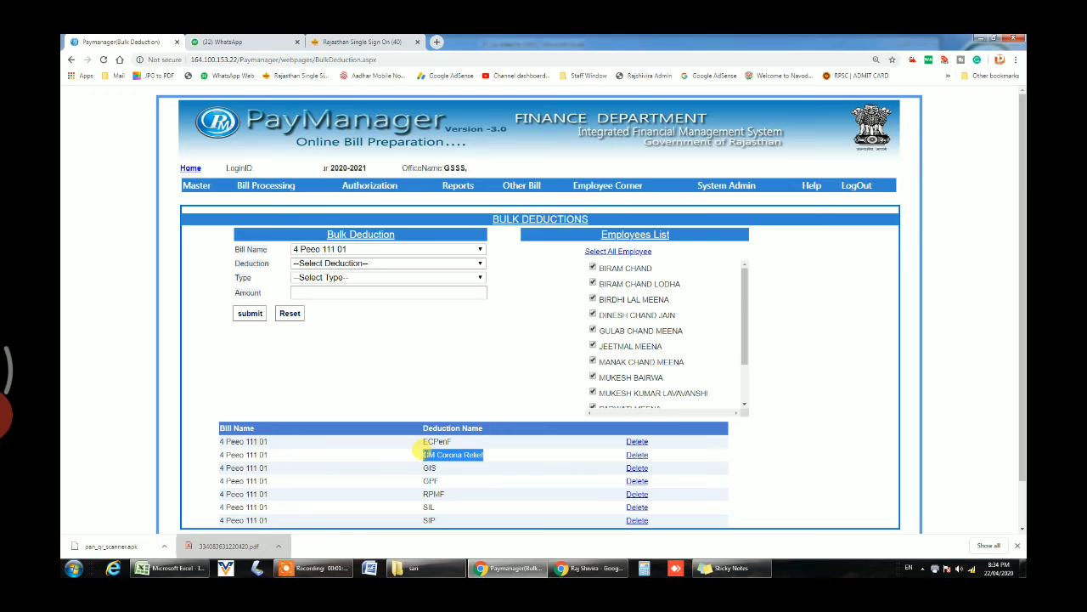
left_click(636, 455)
left_click(592, 117)
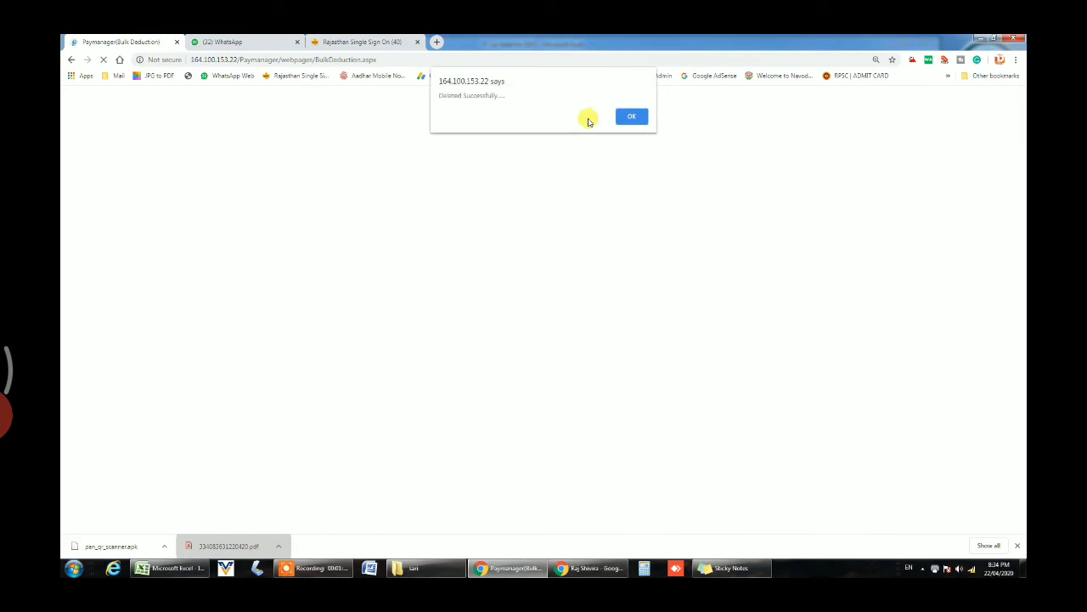
left_click_drag(439, 103, 586, 122)
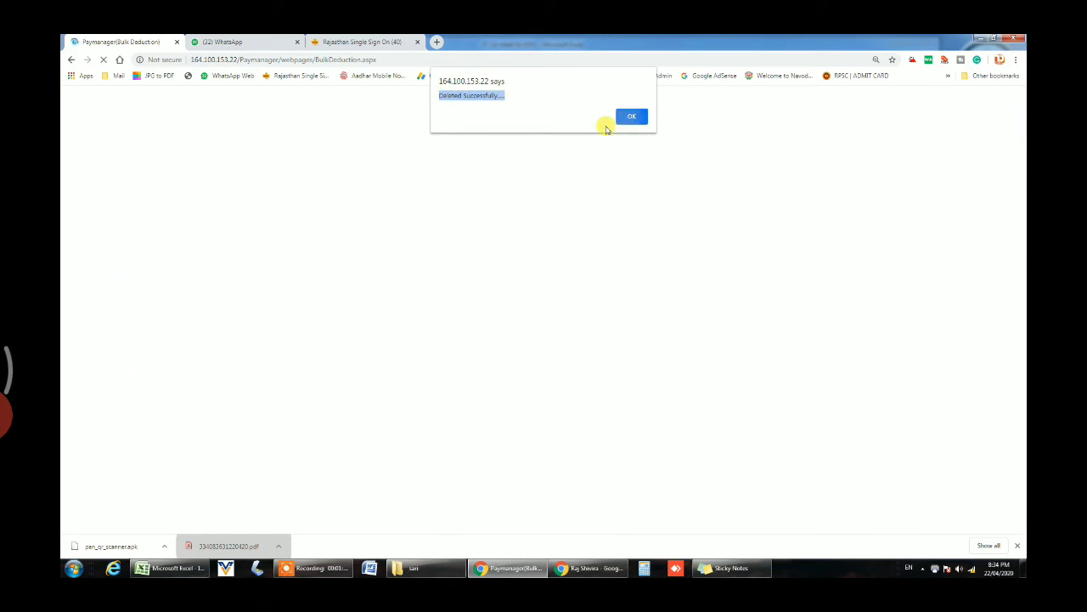
left_click(624, 119)
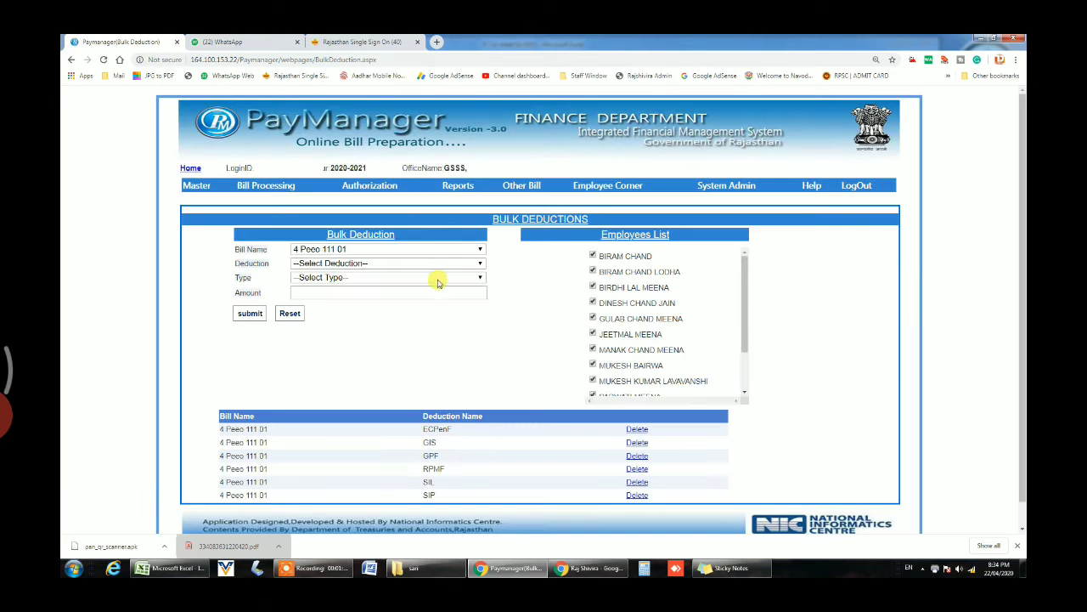
- Add the GIS(211) deduction to bill 4 Peeo 111 01 for all employees, with type Amount and amount 220
left_click(365, 263)
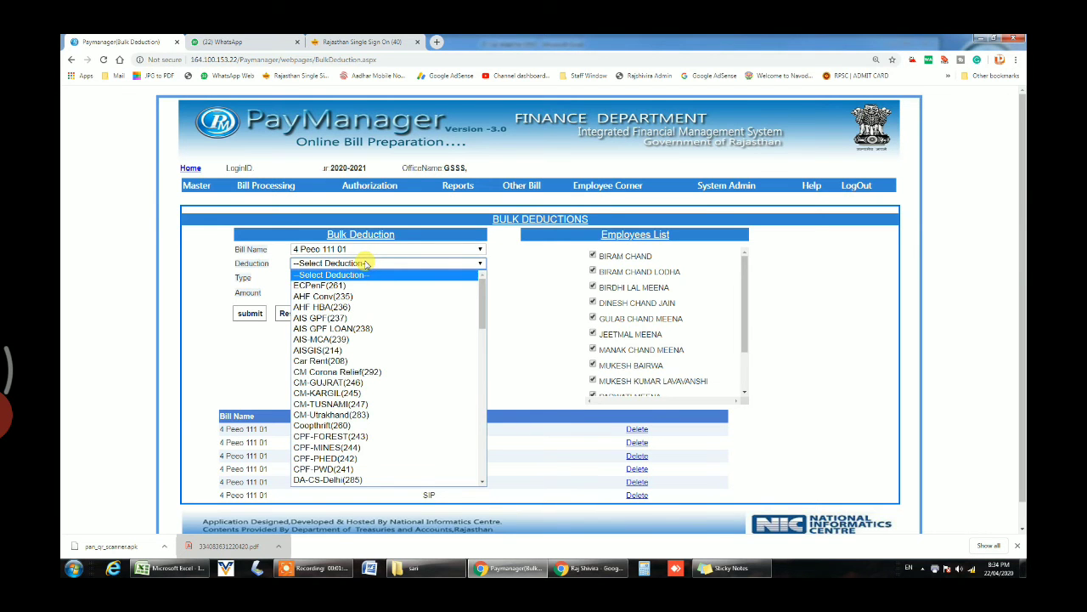
left_click_drag(482, 301, 482, 329)
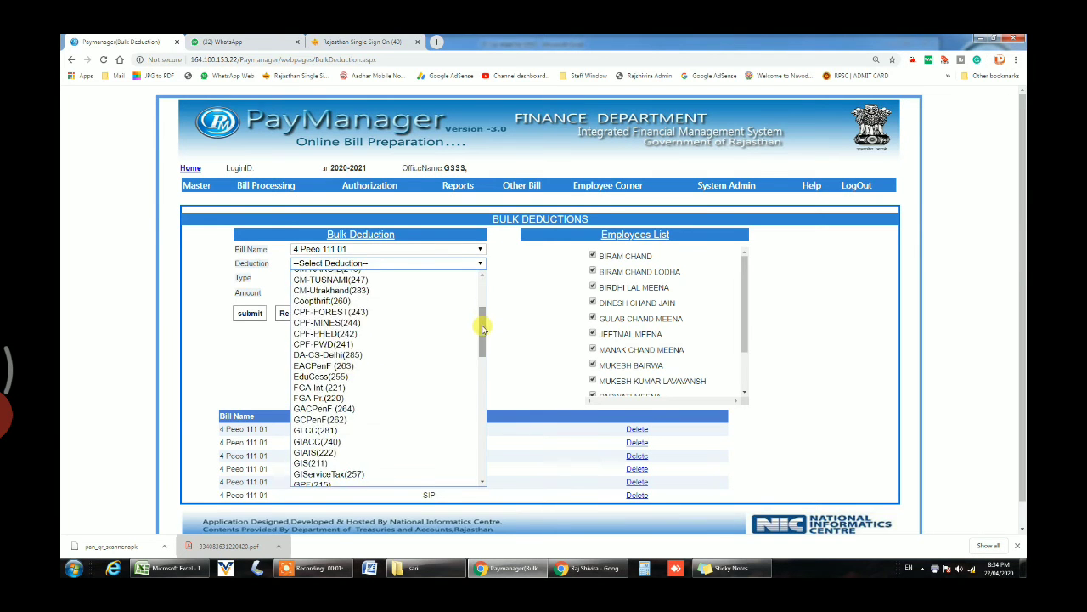
left_click(306, 464)
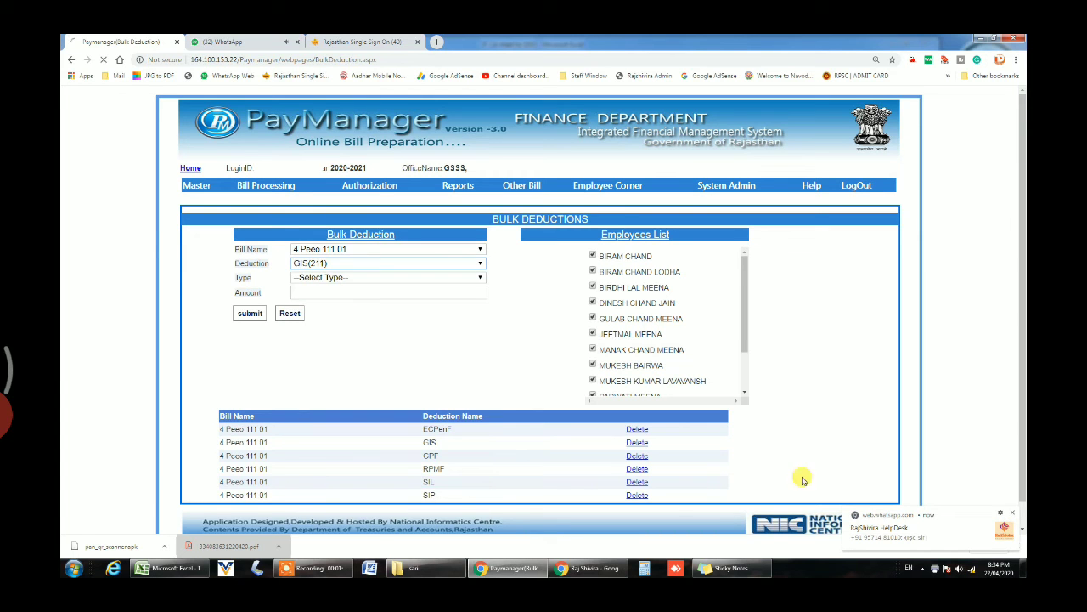
left_click(377, 280)
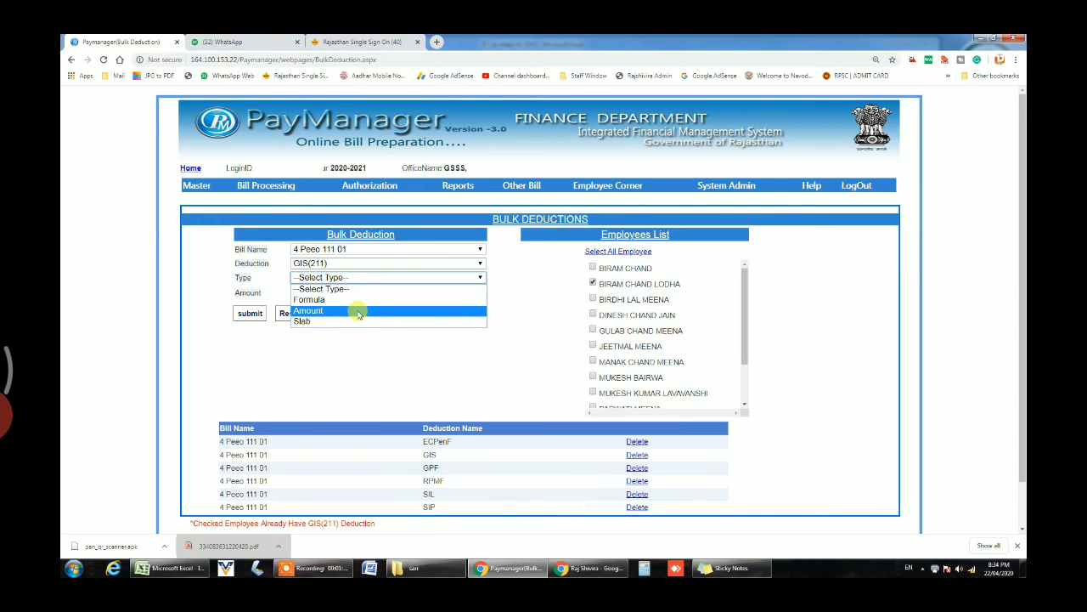
left_click(359, 311)
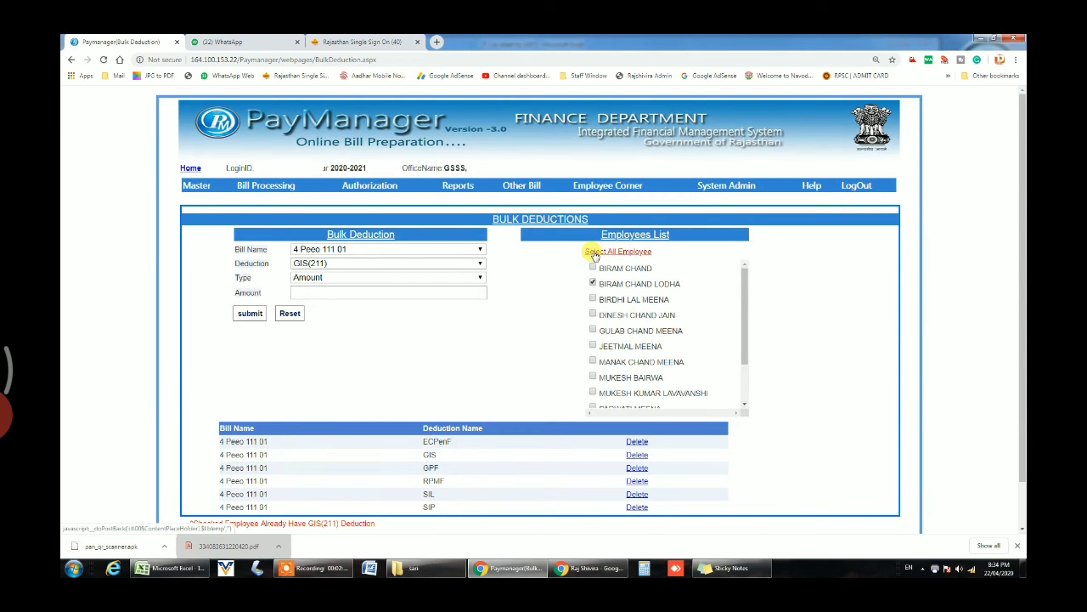
left_click(375, 291)
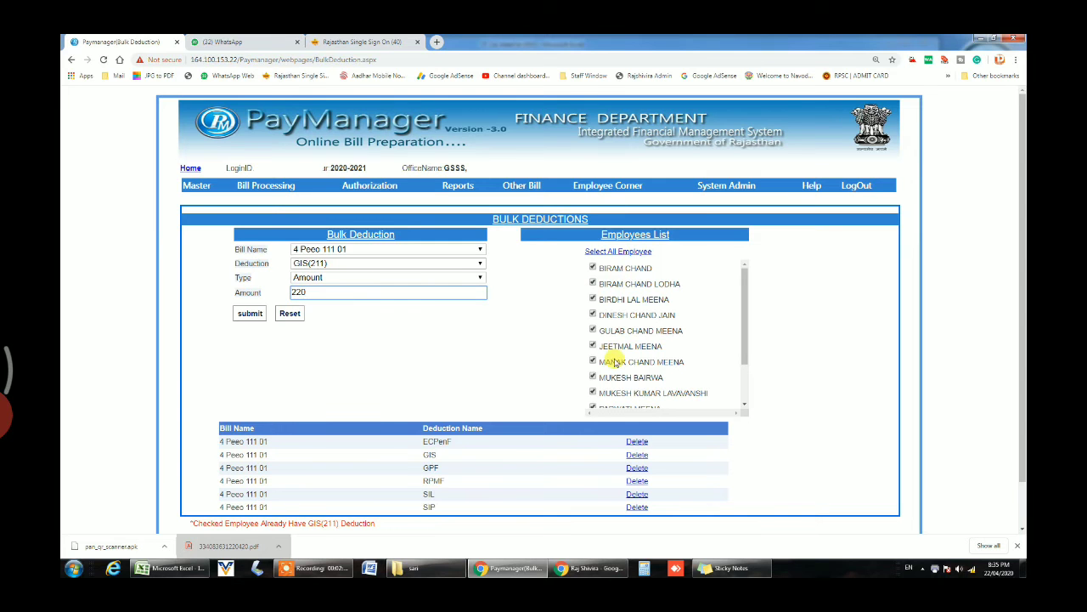
left_click(242, 314)
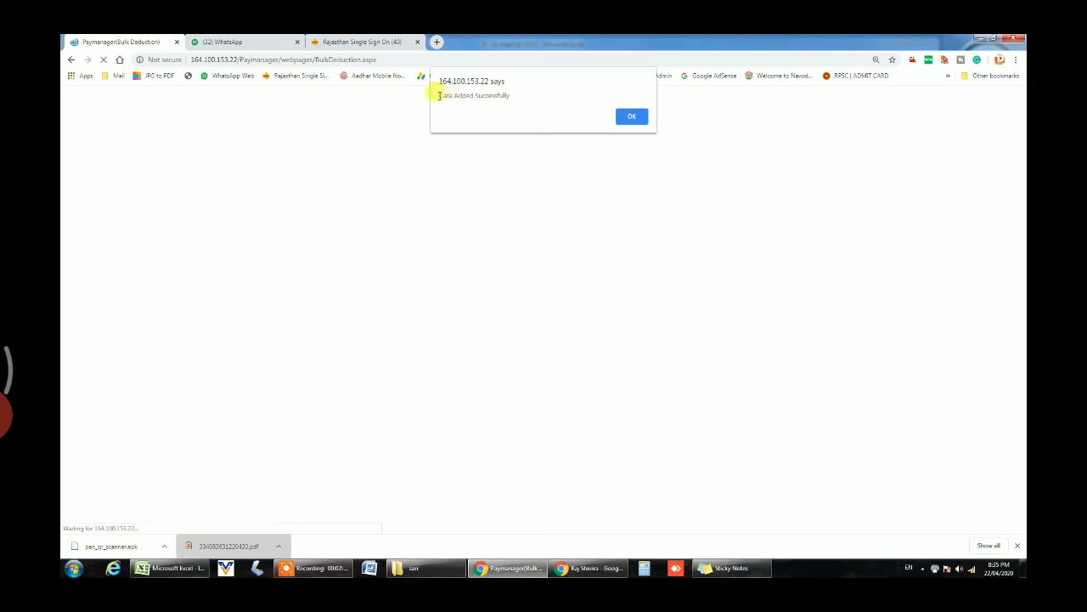
left_click(620, 114)
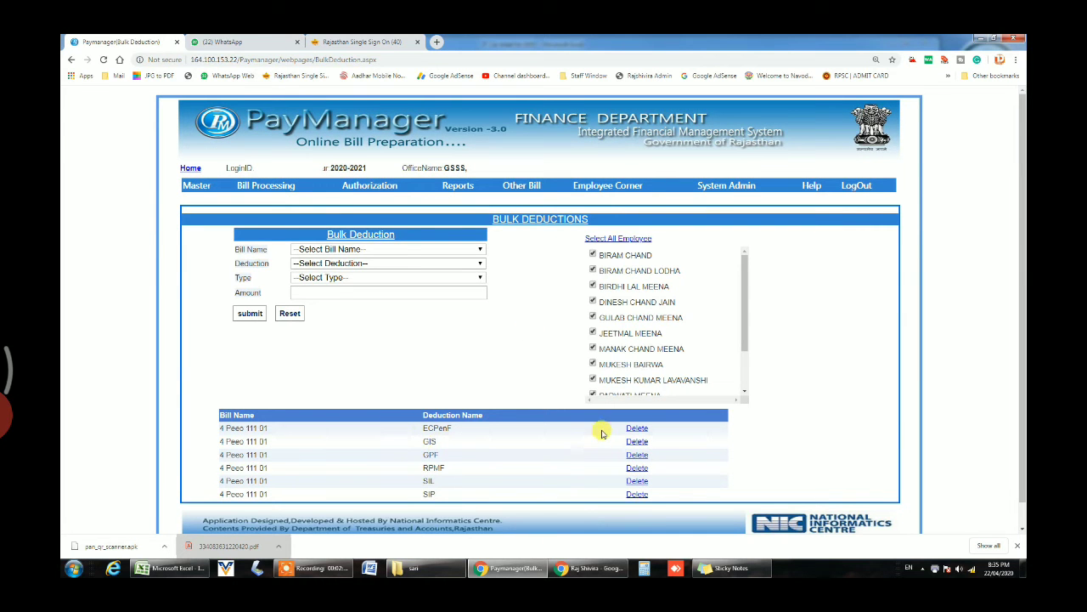
- Add the GIS(211) deduction to bill 5 Peeo 111 02 for its listed employee, with type Amount and amount 220
left_click(479, 249)
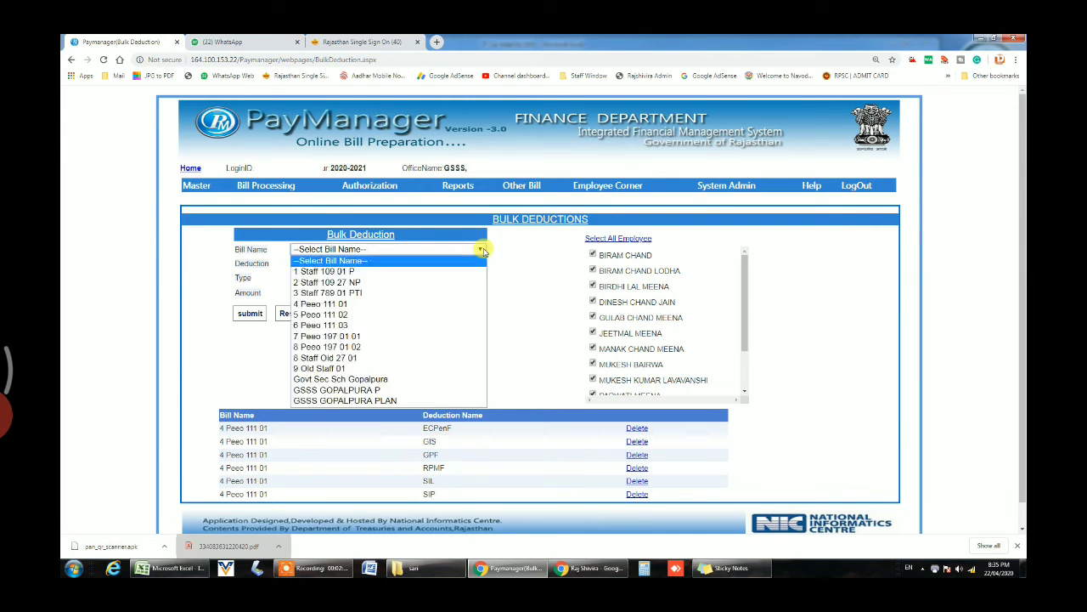
left_click(427, 315)
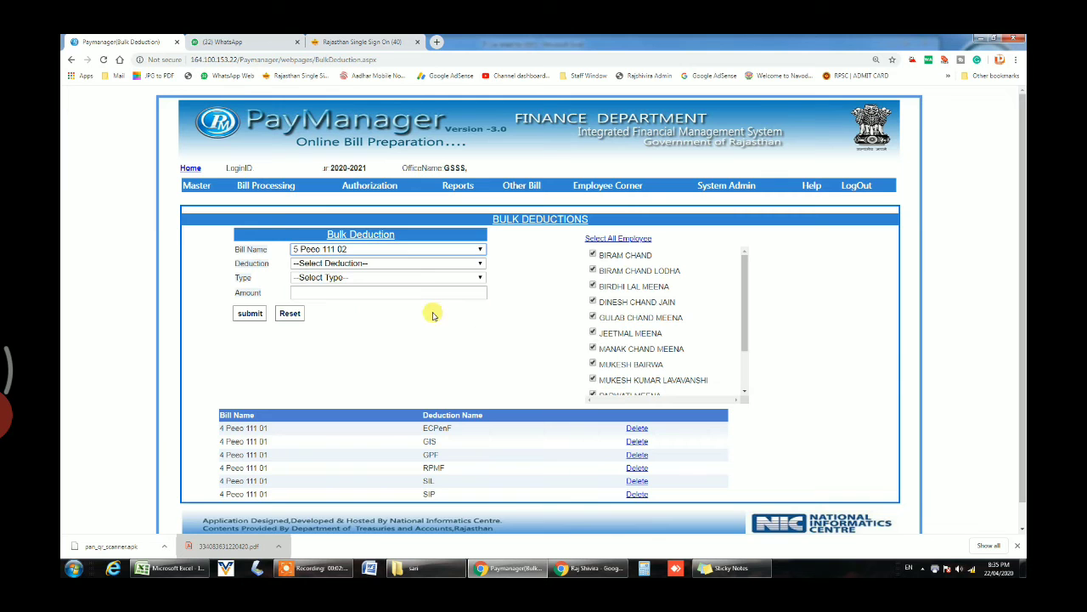
left_click(414, 265)
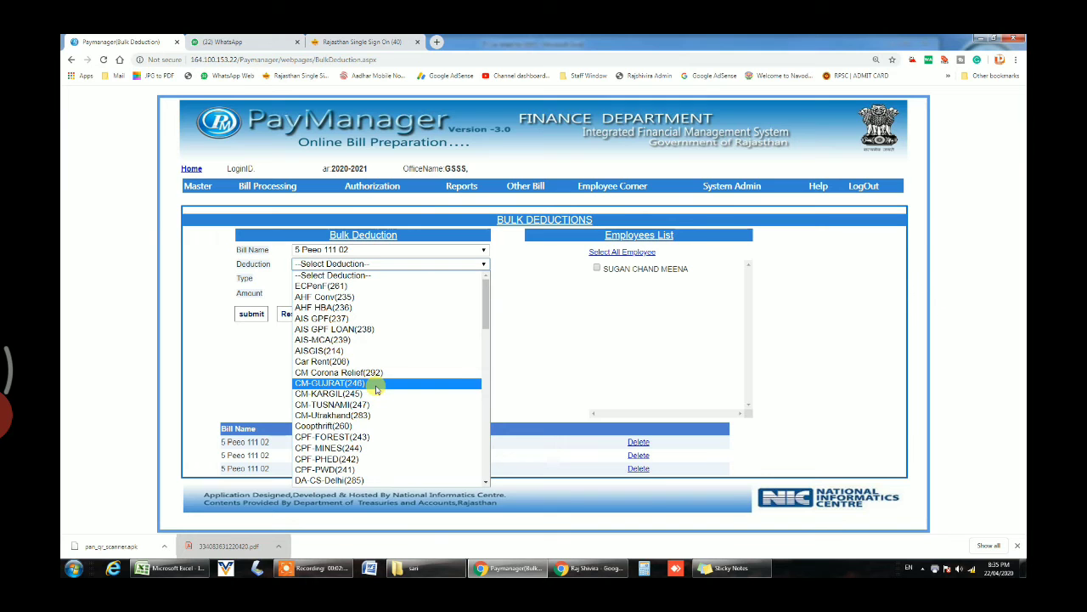
type("gis")
scroll(319, 487, "down", 1)
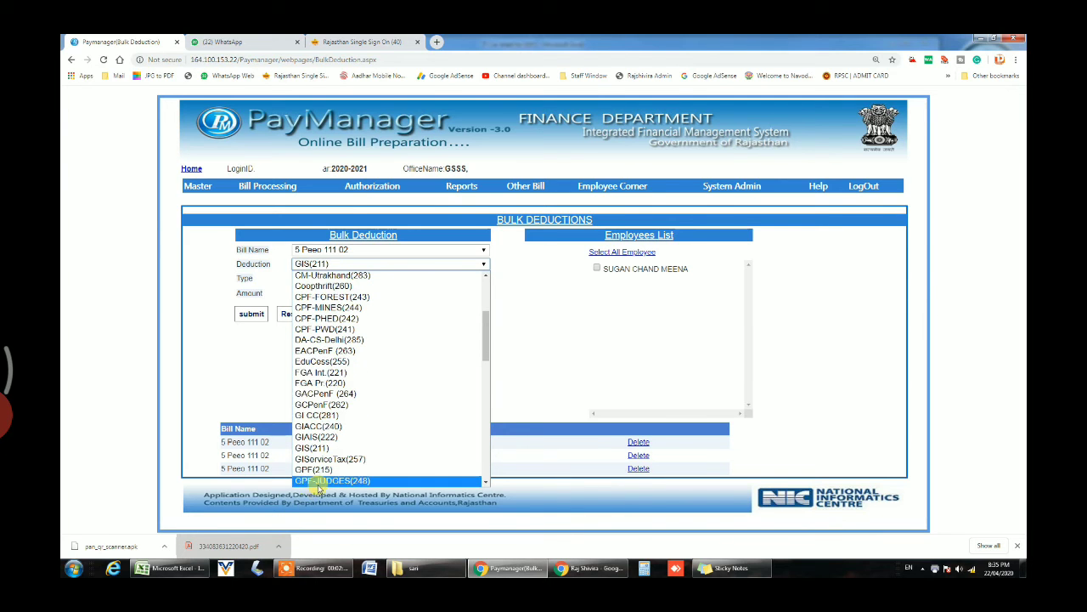
left_click(314, 448)
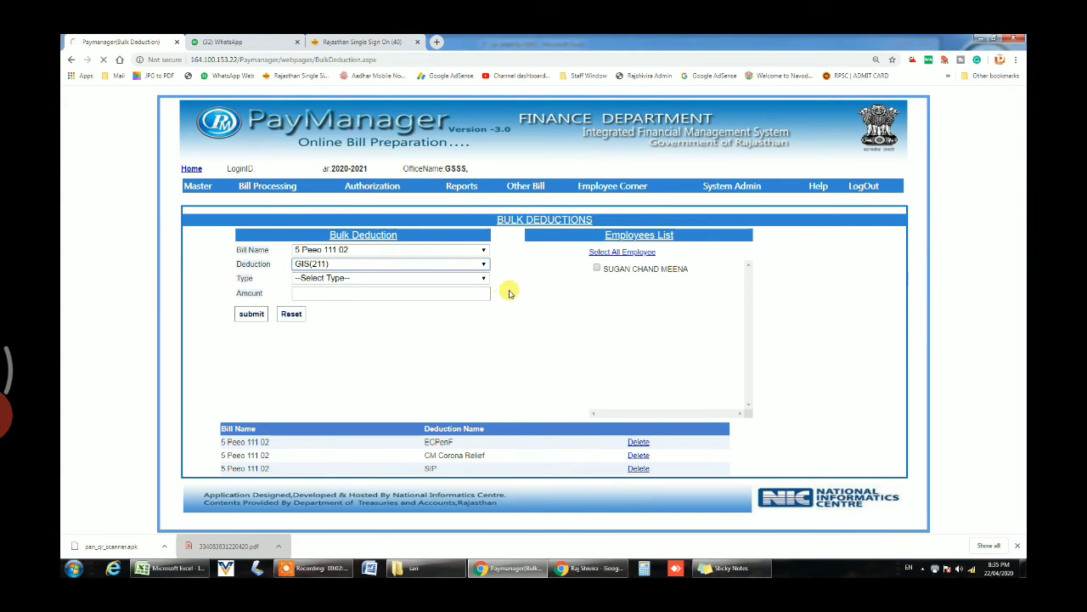
left_click(448, 279)
left_click(433, 309)
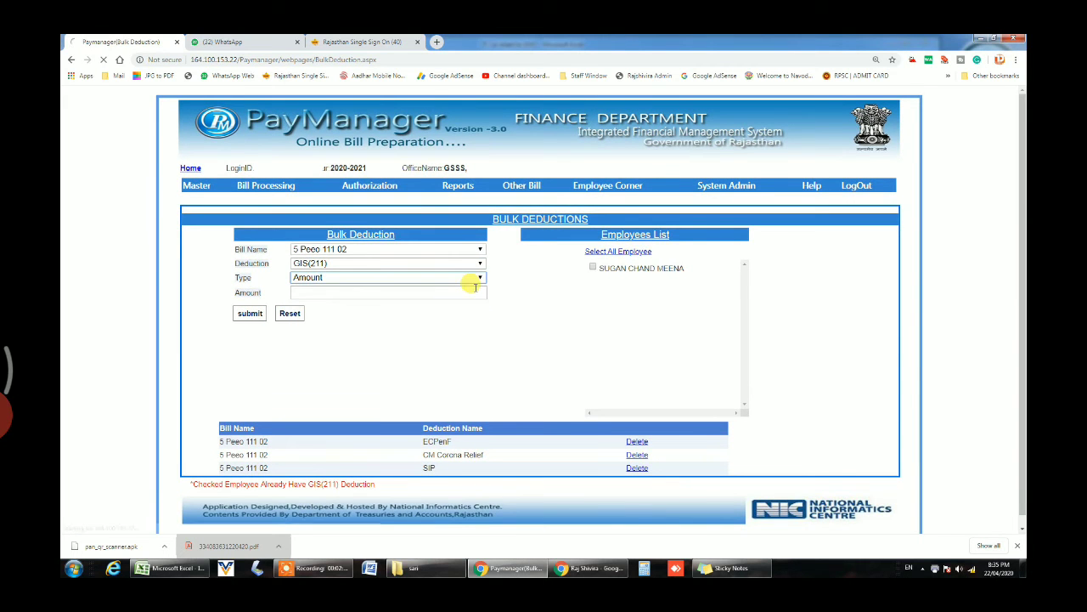
left_click(448, 292)
type("220")
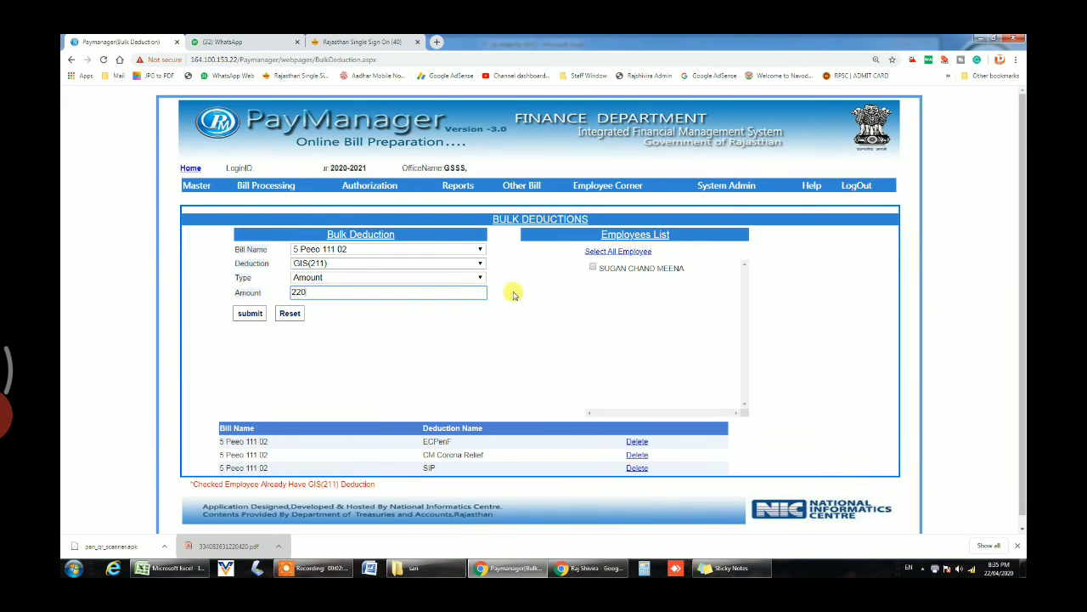
left_click(593, 267)
left_click(252, 314)
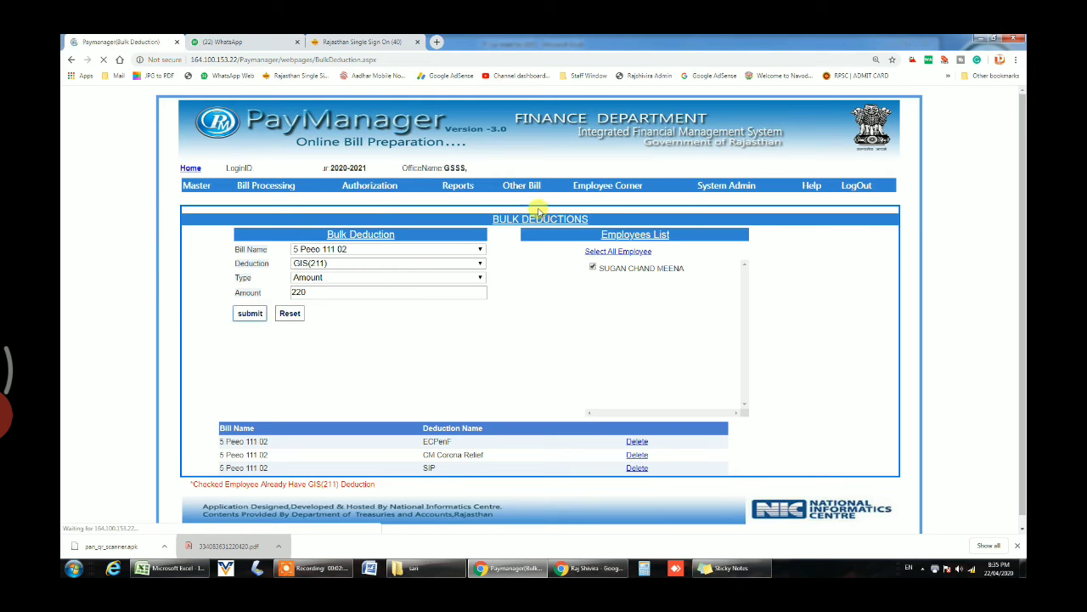
key("Return")
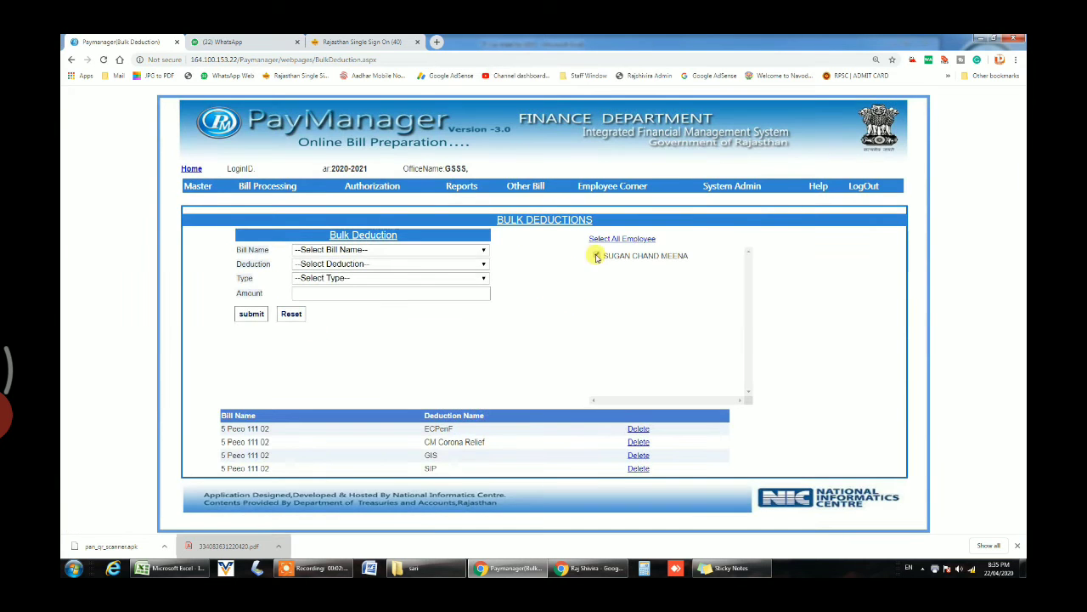
- Delete the CM Corona Relief deduction from bill 5 Peeo 111 02
left_click(638, 441)
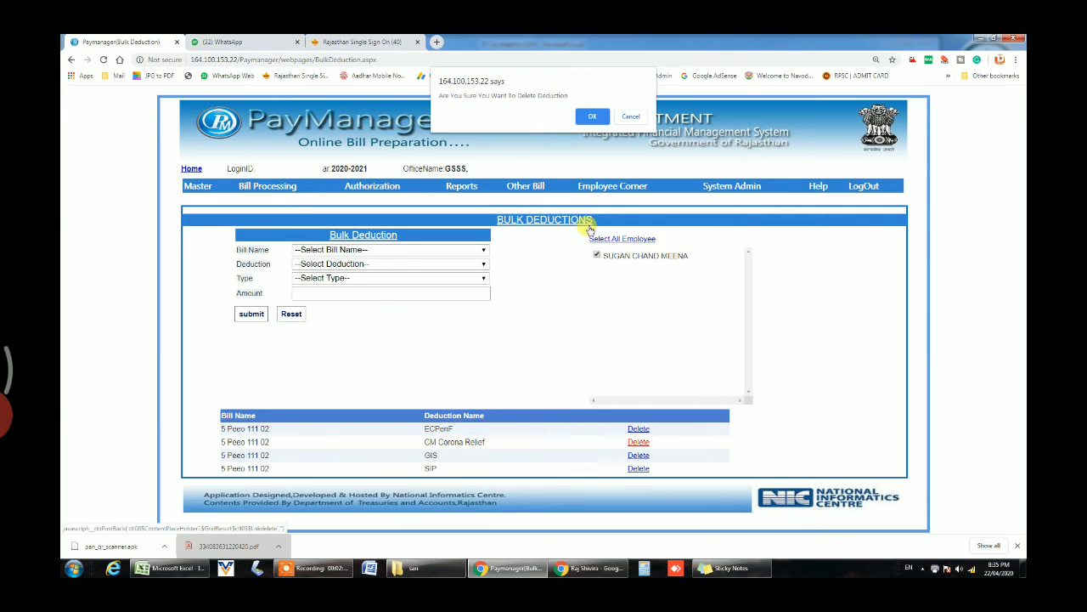
left_click(593, 116)
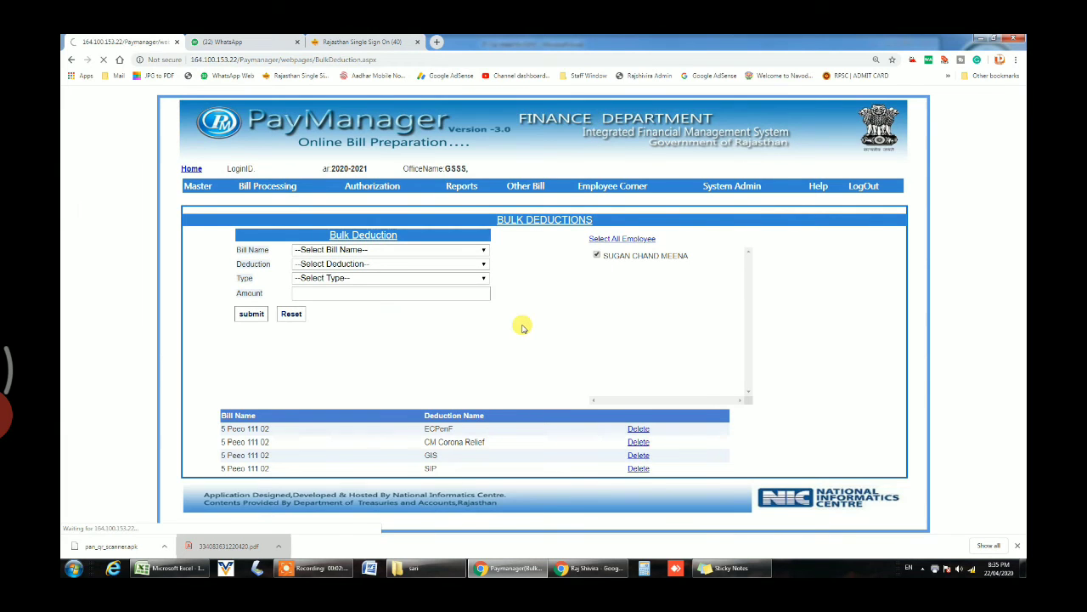
key("Return")
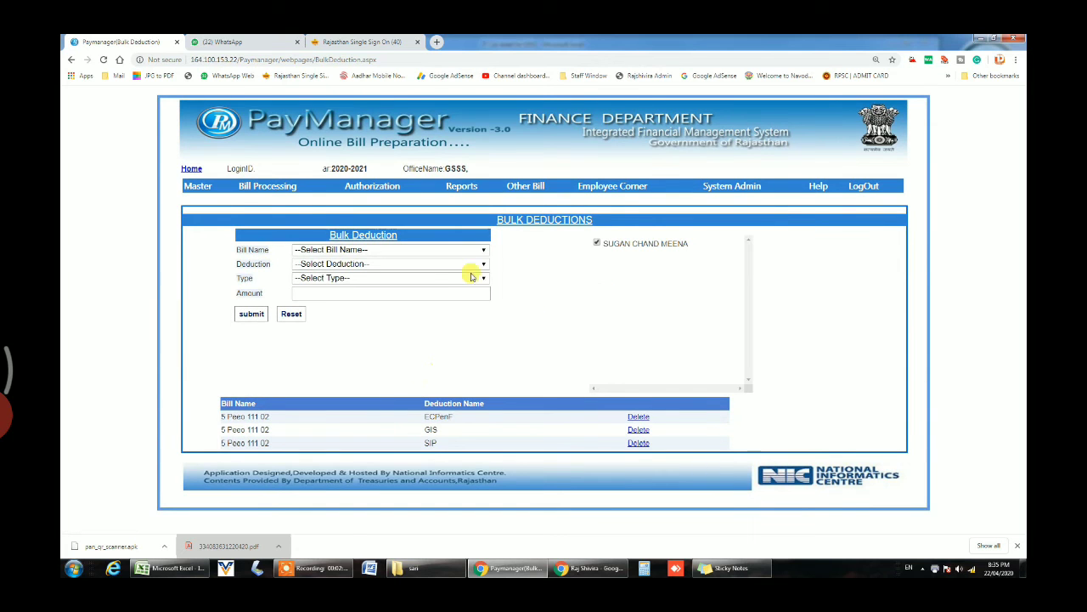
- Open the employee pay details of salary preparation for April 2020 and group 4 Peeo 111 01
mouse_move(287, 192)
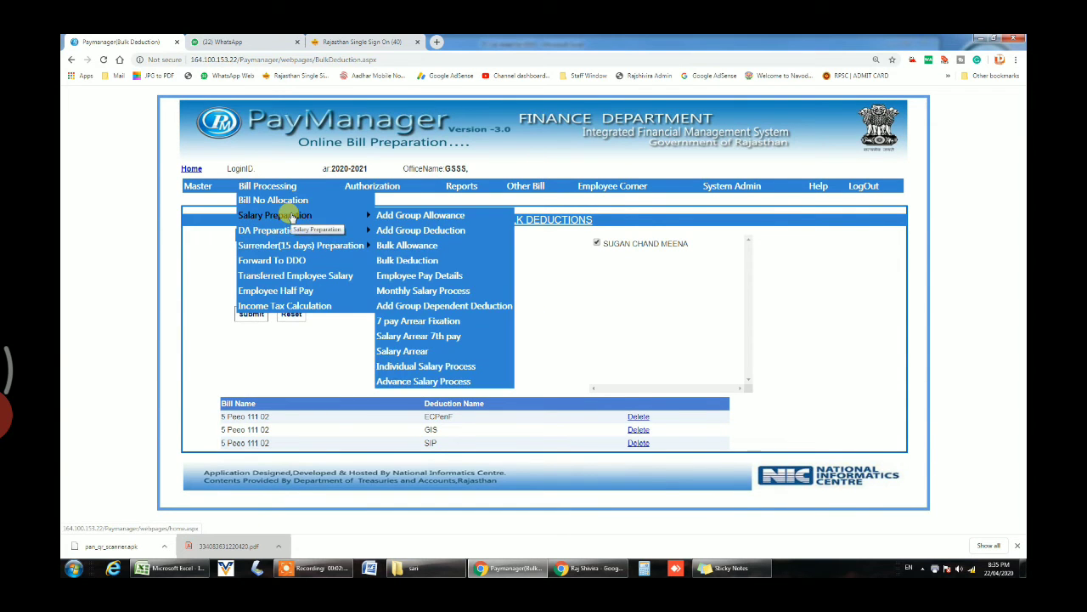
mouse_move(286, 214)
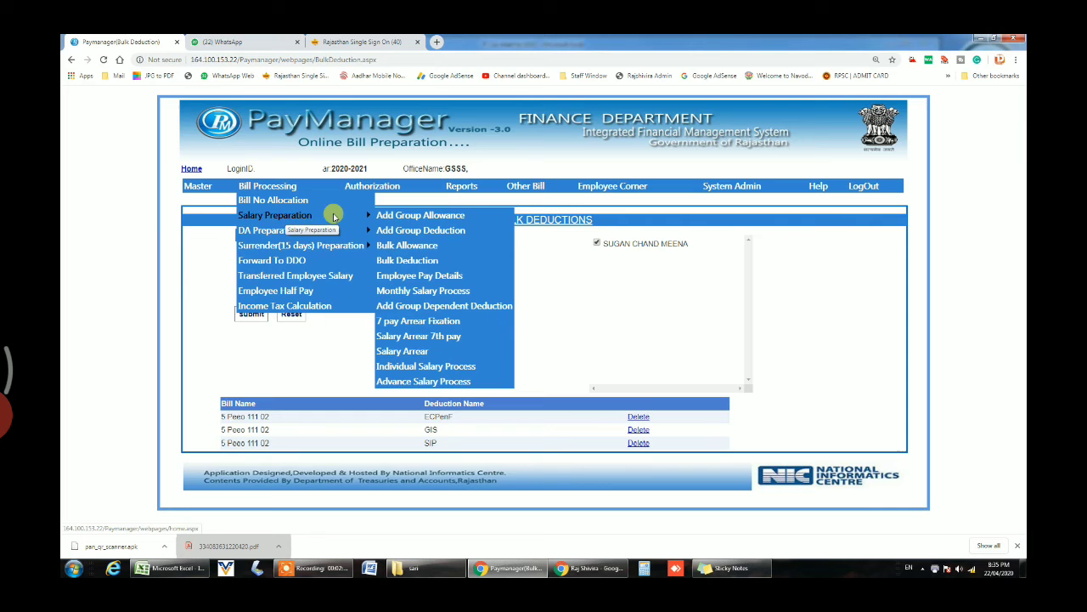
left_click(398, 261)
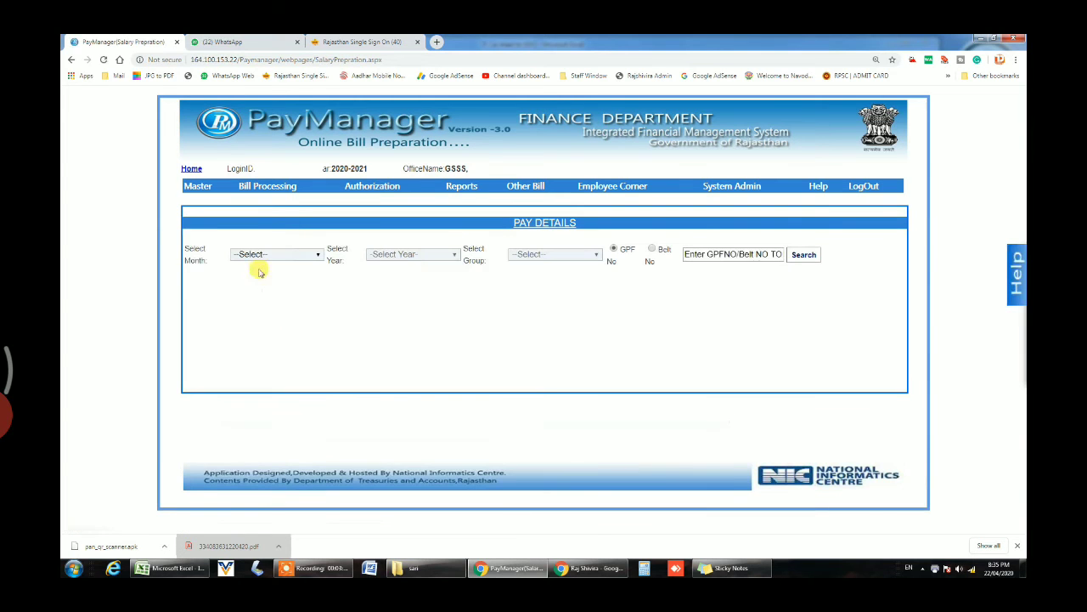
left_click(273, 254)
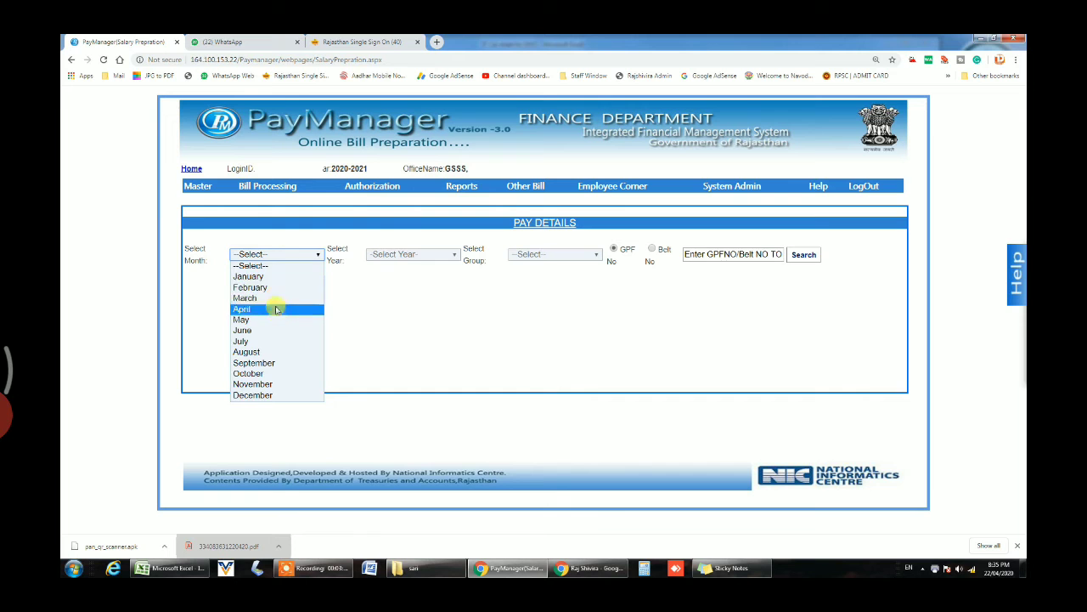
left_click(277, 308)
left_click(400, 257)
left_click(399, 280)
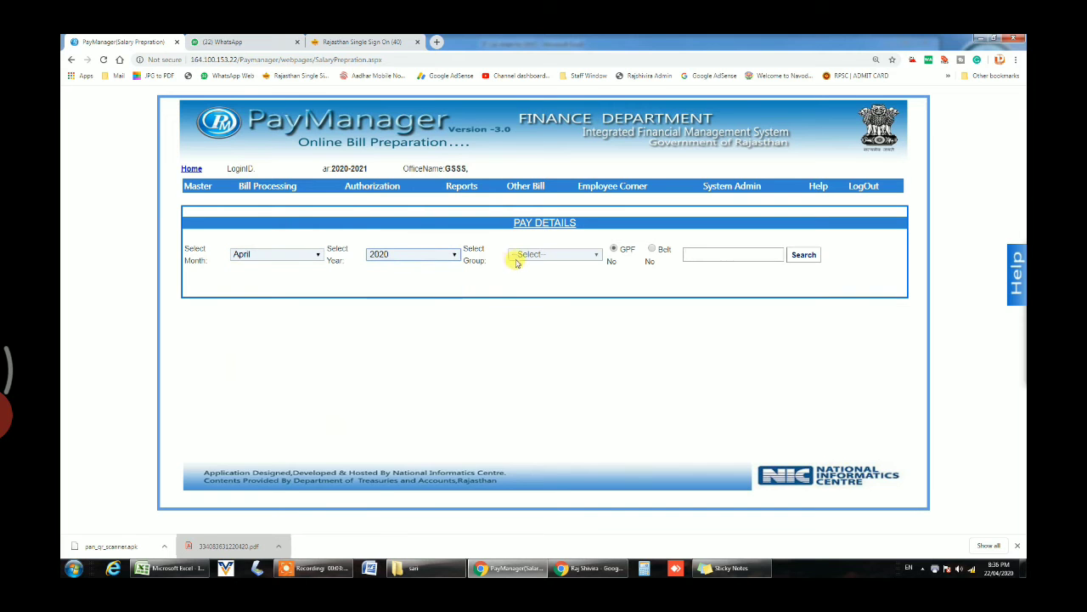
left_click(515, 259)
left_click(522, 314)
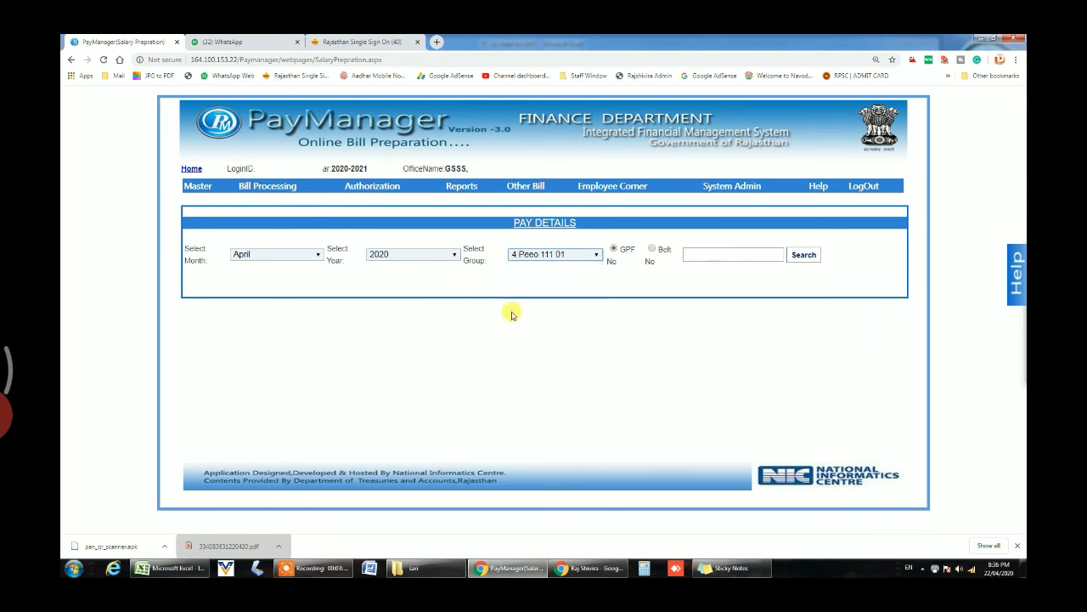
- Check the allowances and deductions of several employees in group 4 Peeo 111 01, including the GIS entry
left_click(293, 316)
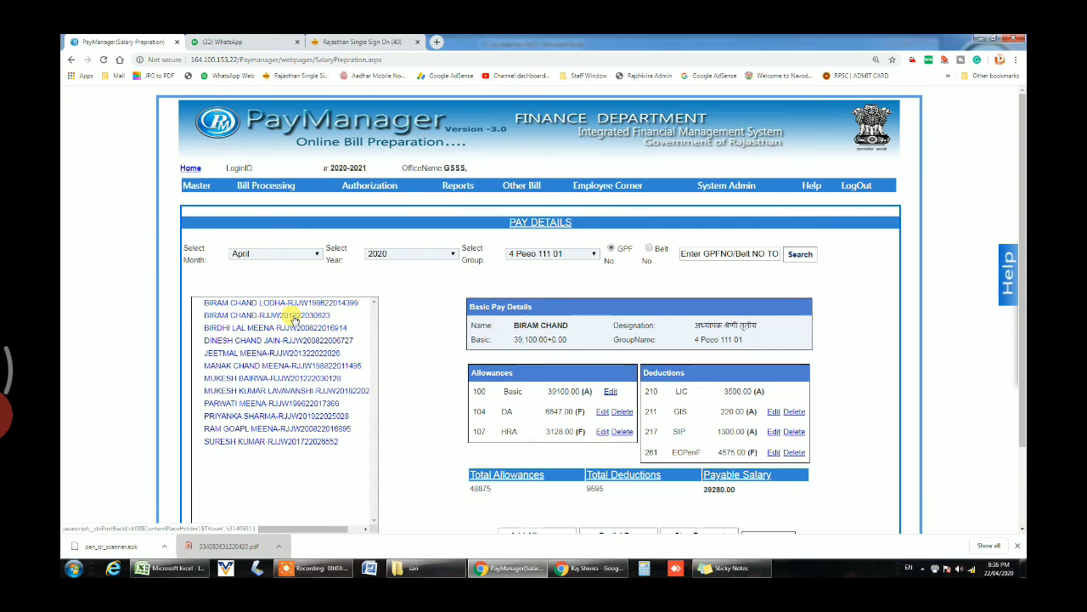
left_click(235, 332)
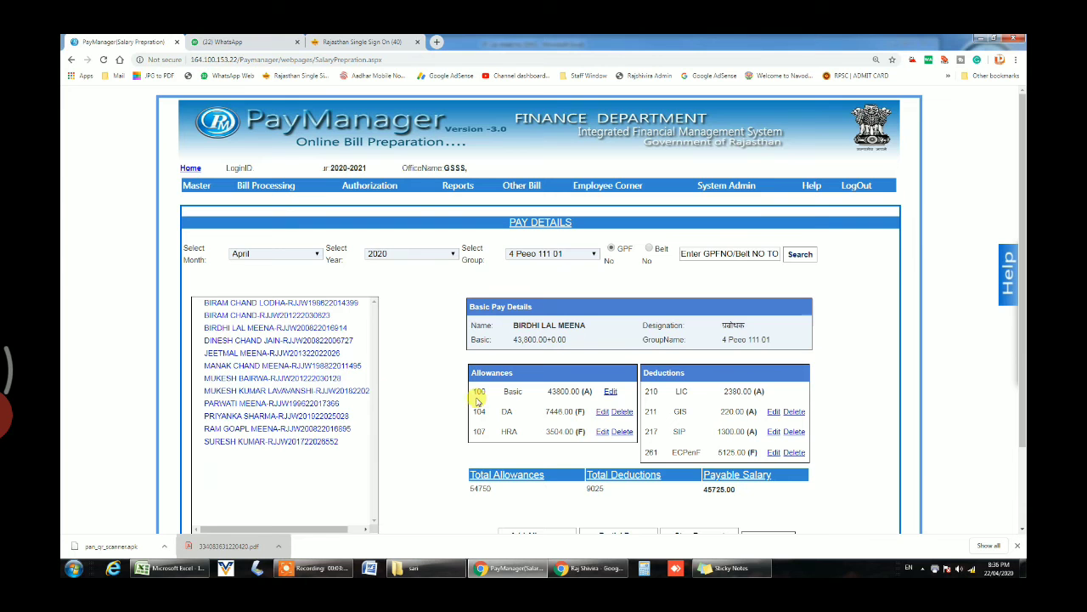
left_click(298, 356)
left_click(269, 380)
left_click(274, 405)
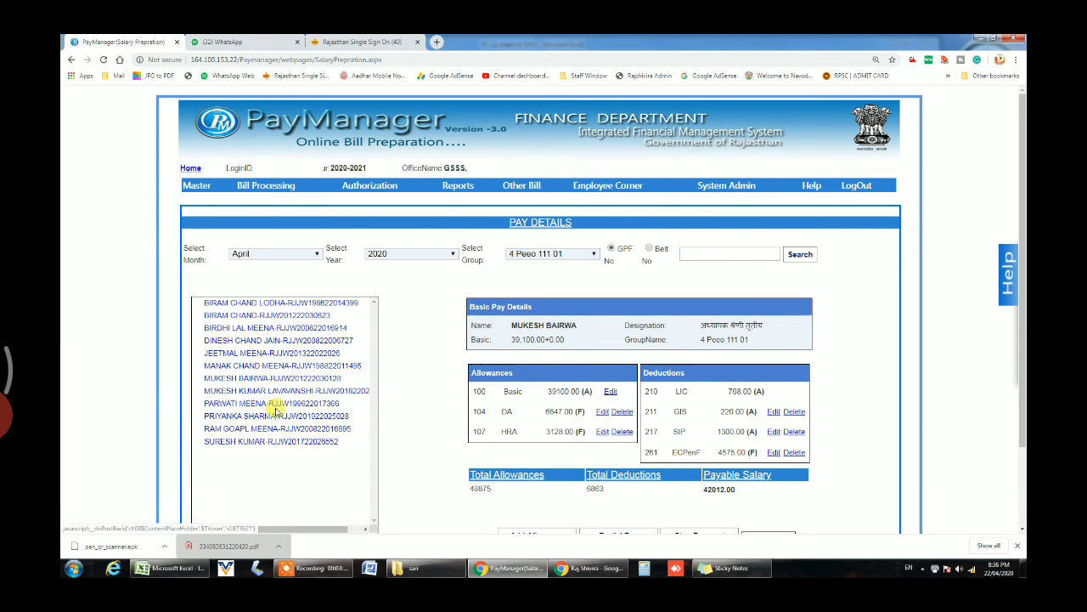
left_click(275, 443)
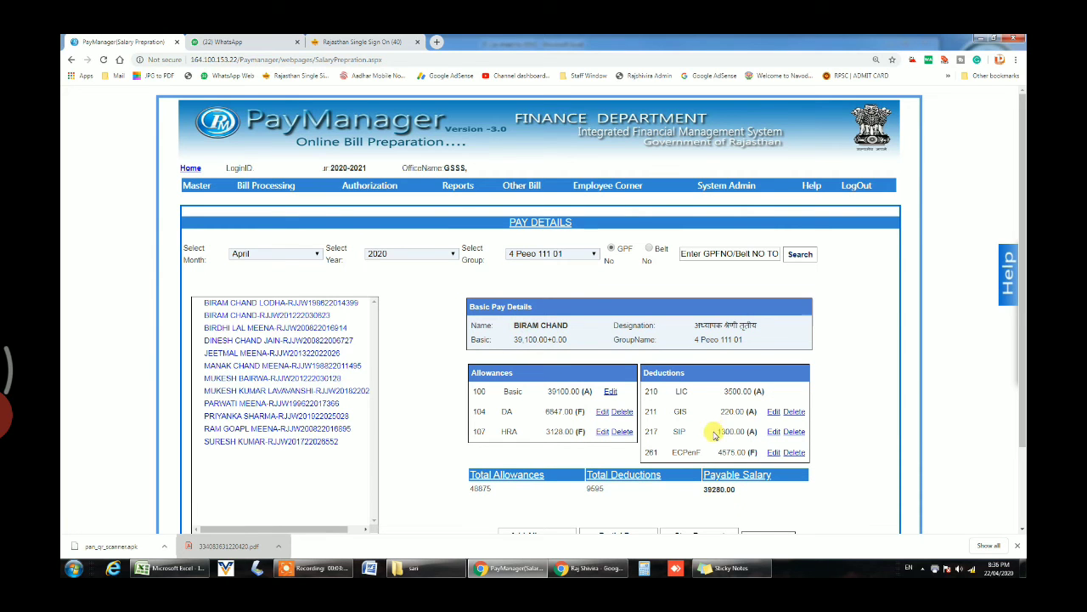
- Set the SIP deduction (code 217) of the second employee in the list to the amount 2200
left_click_drag(677, 431, 742, 431)
double_click(716, 431)
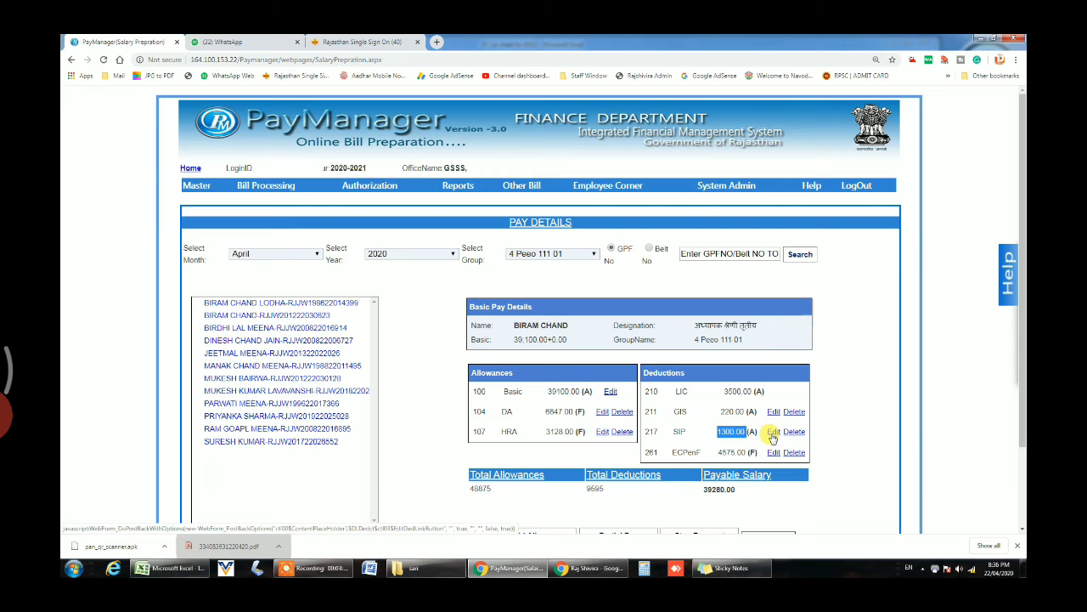
left_click(773, 432)
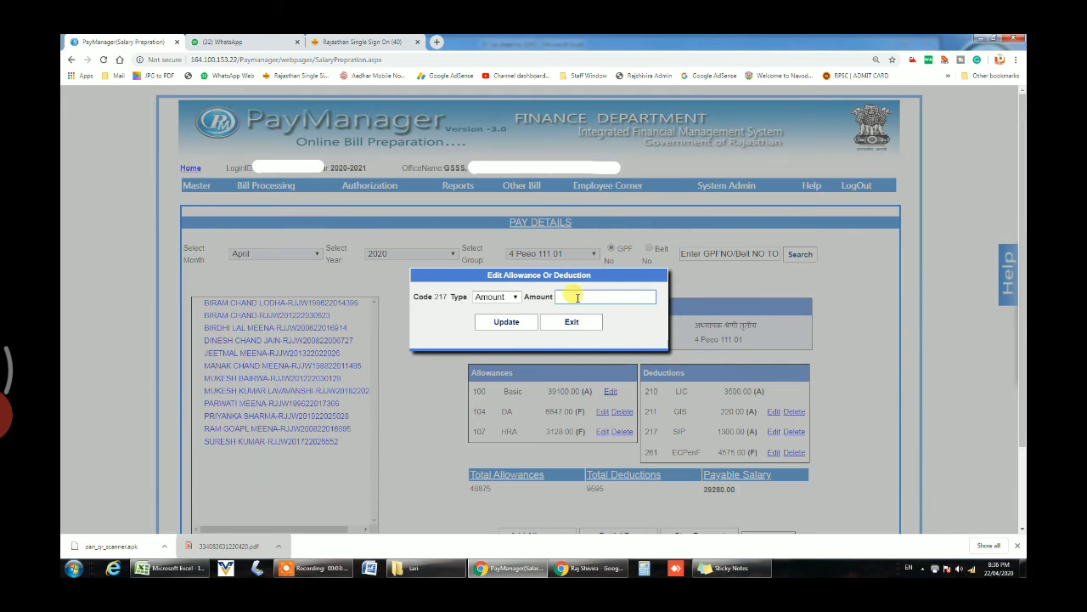
left_click(510, 327)
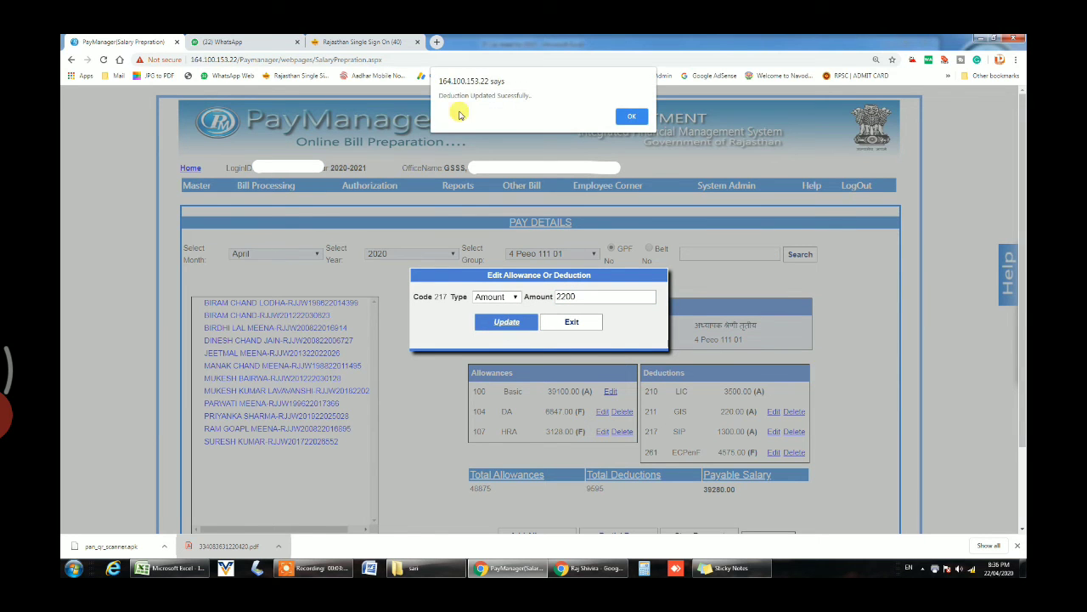
left_click(637, 120)
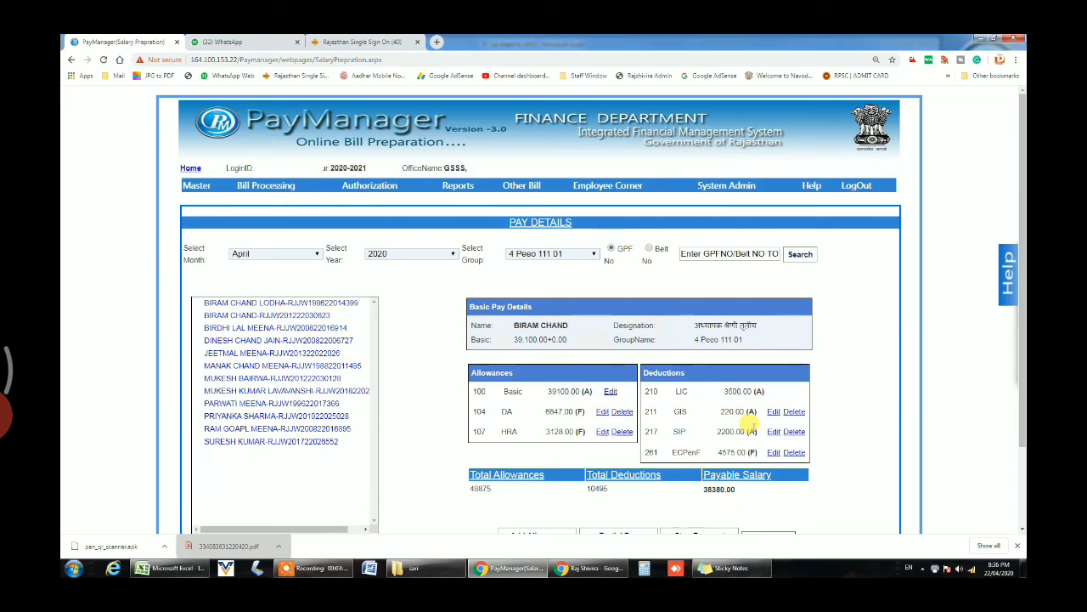
- Set the SIP deduction (code 217) of the first employee in the list to the amount 5000
left_click(252, 304)
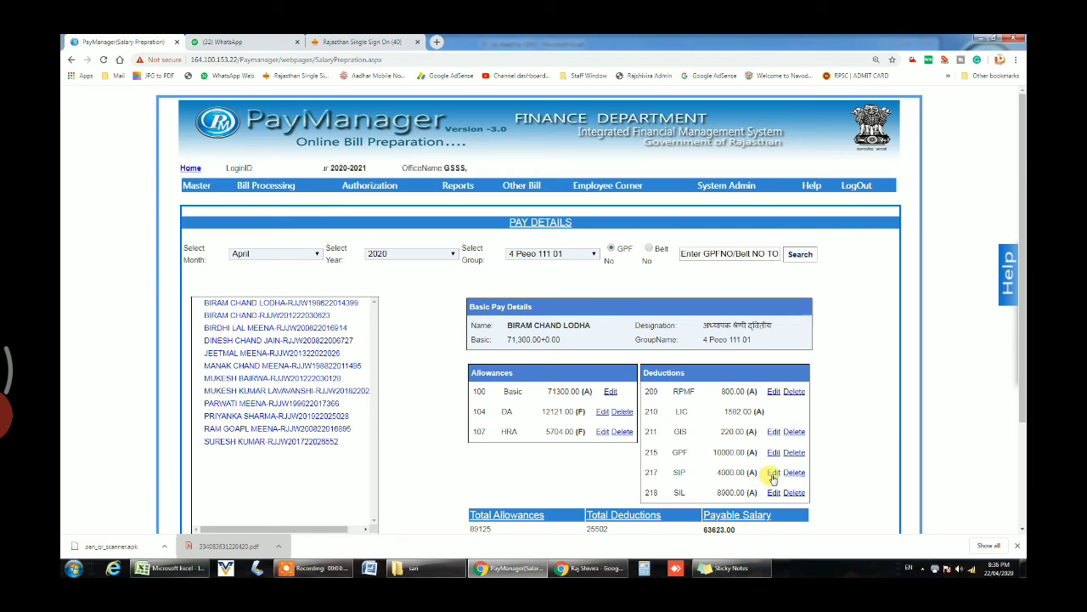
left_click(773, 474)
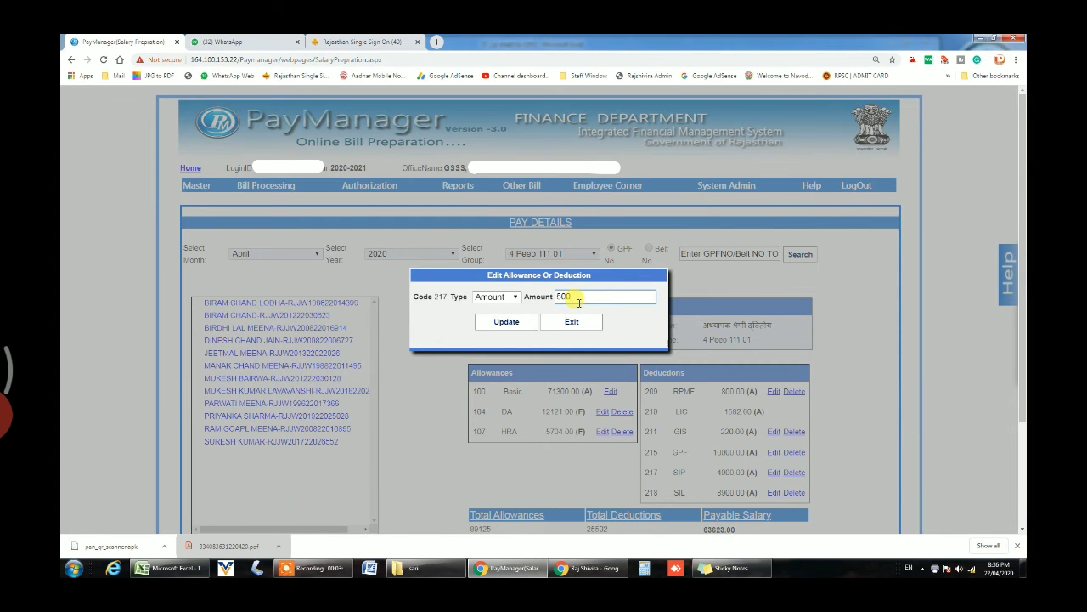
left_click(493, 326)
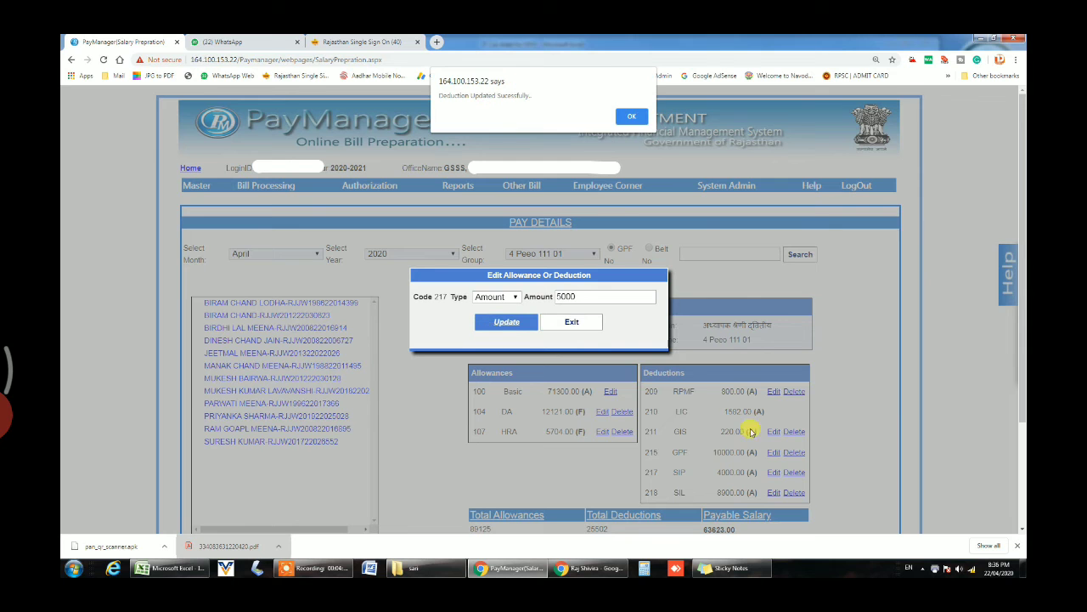
left_click(638, 116)
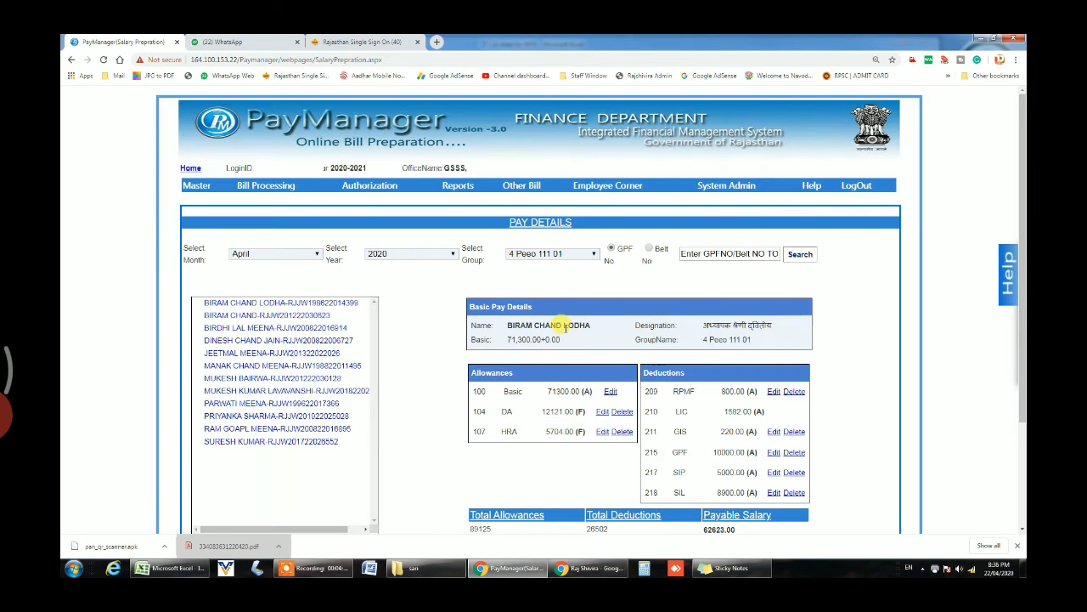
- Set the SIP deduction (code 217) of the third employee in the list to the amount 2200
left_click(289, 328)
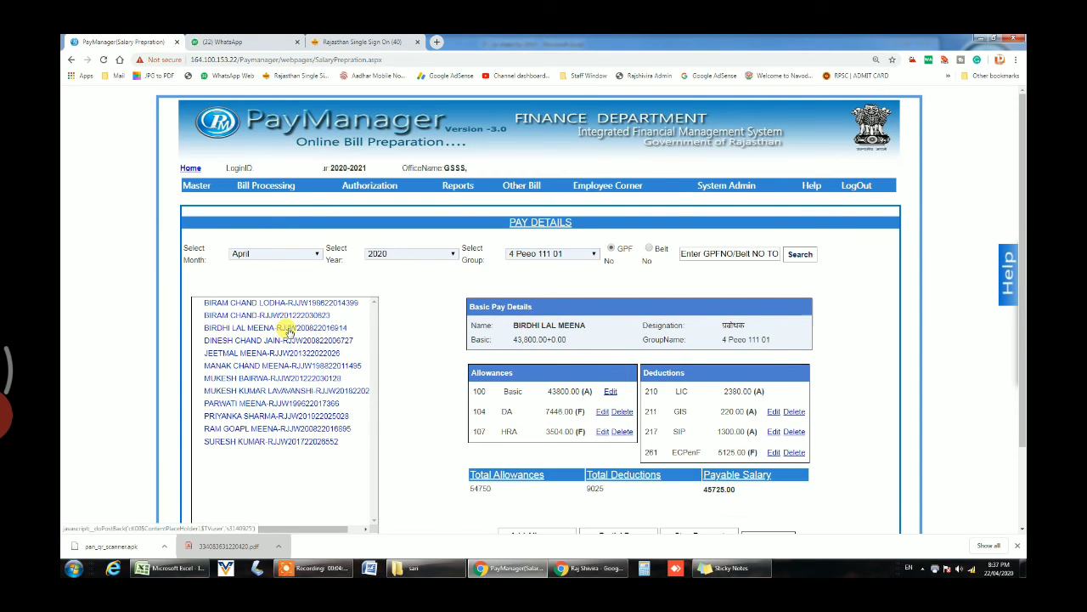
left_click(773, 431)
left_click(624, 296)
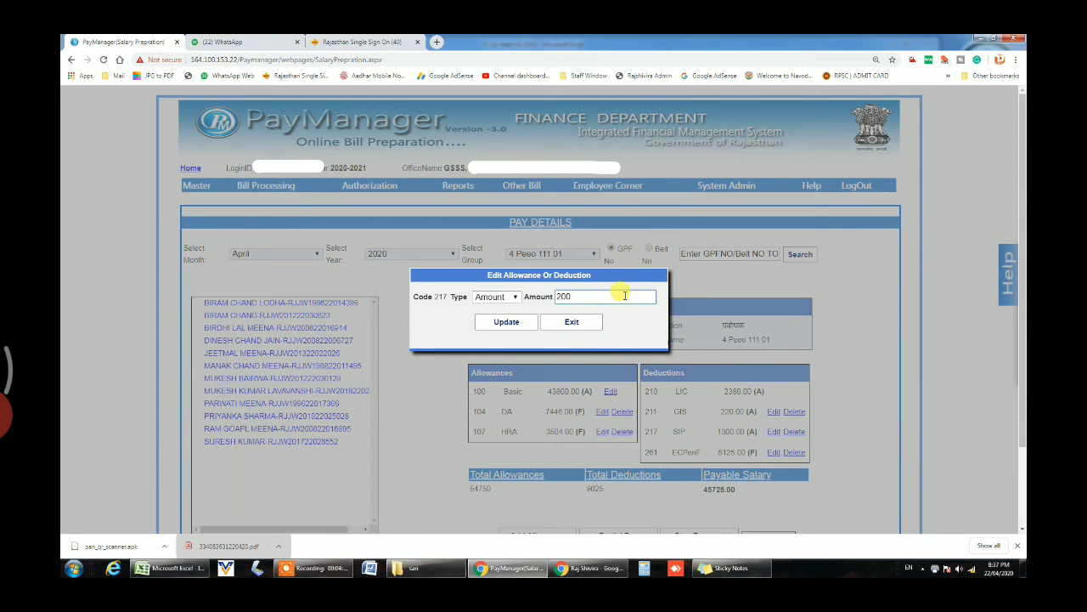
left_click(497, 318)
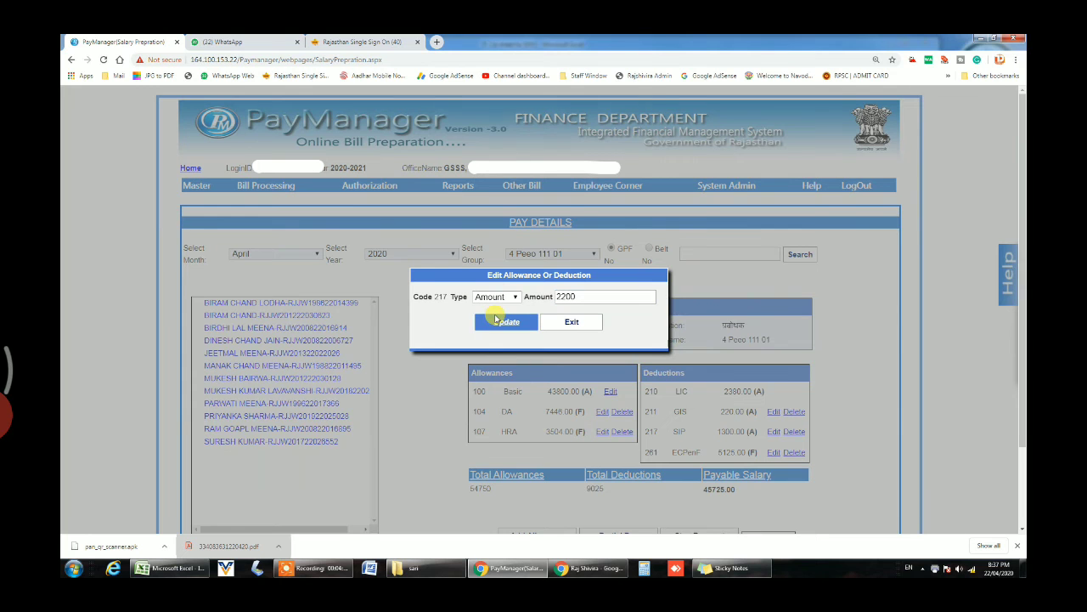
left_click(639, 112)
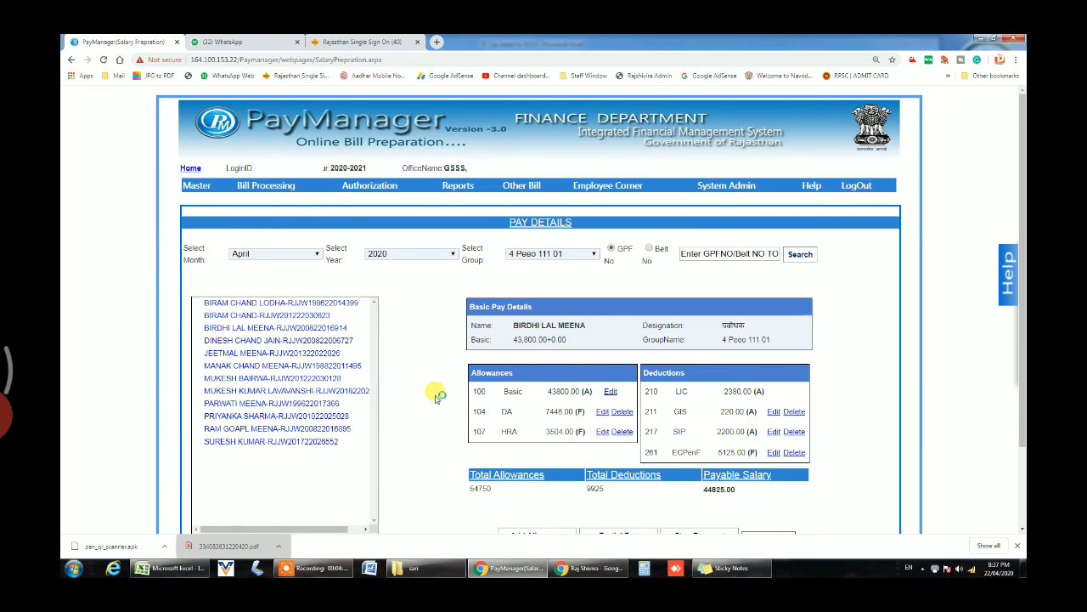
- Review the pay details of the last and sixth employees, and open the sixth employee's SIP deduction (code 217) for editing
mouse_move(265, 186)
mouse_move(283, 212)
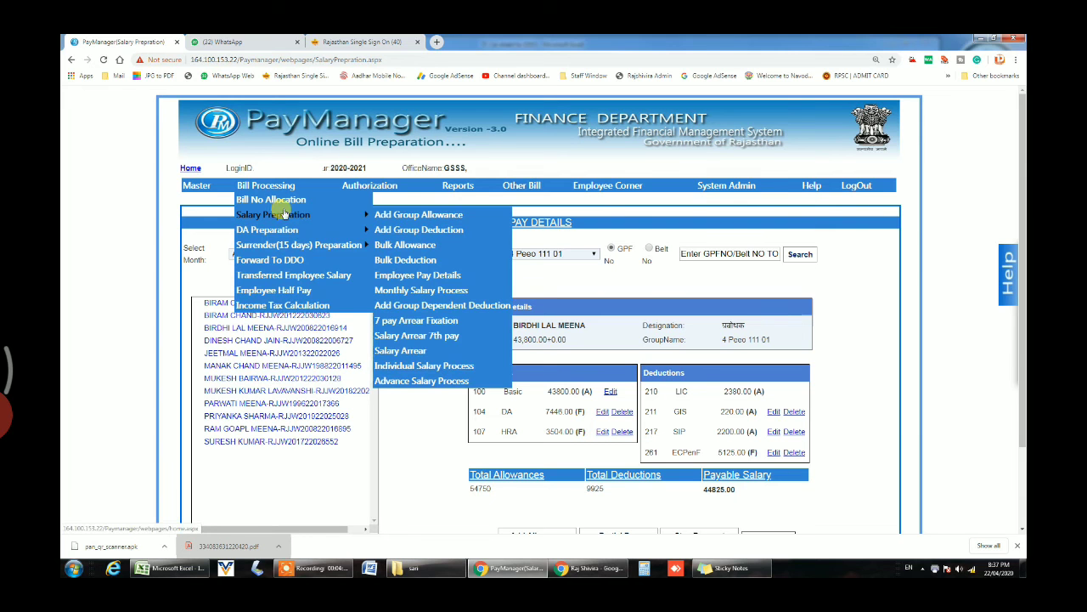
left_click(306, 443)
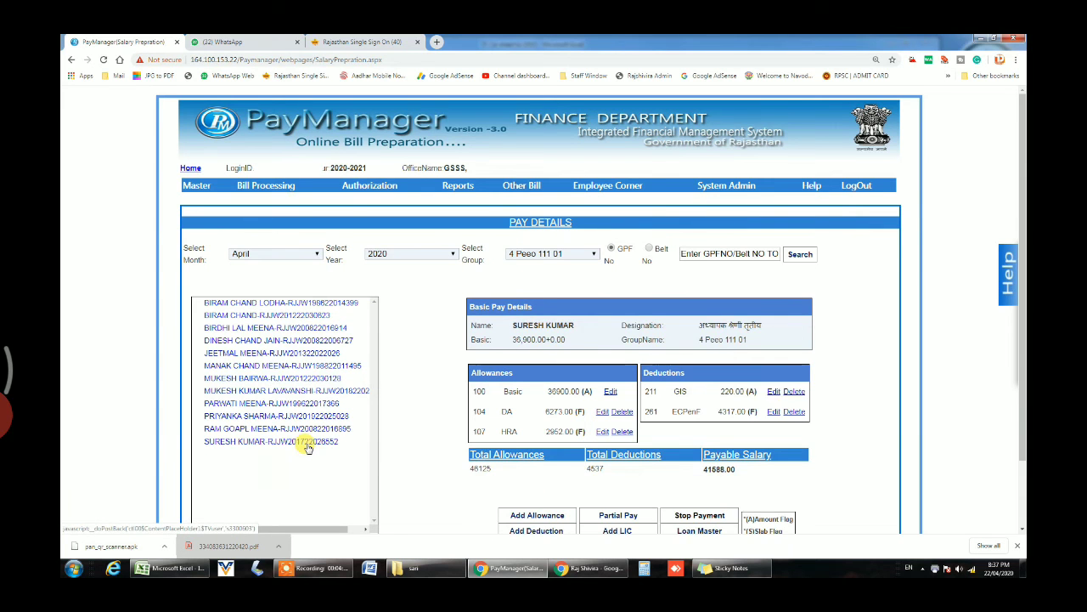
left_click(244, 366)
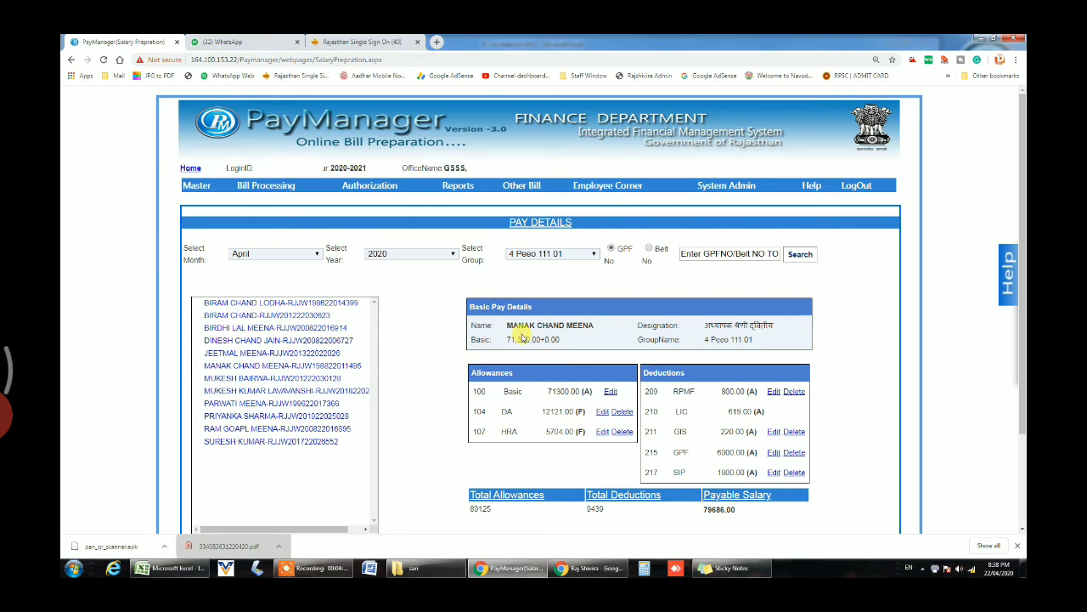
left_click_drag(506, 325, 588, 324)
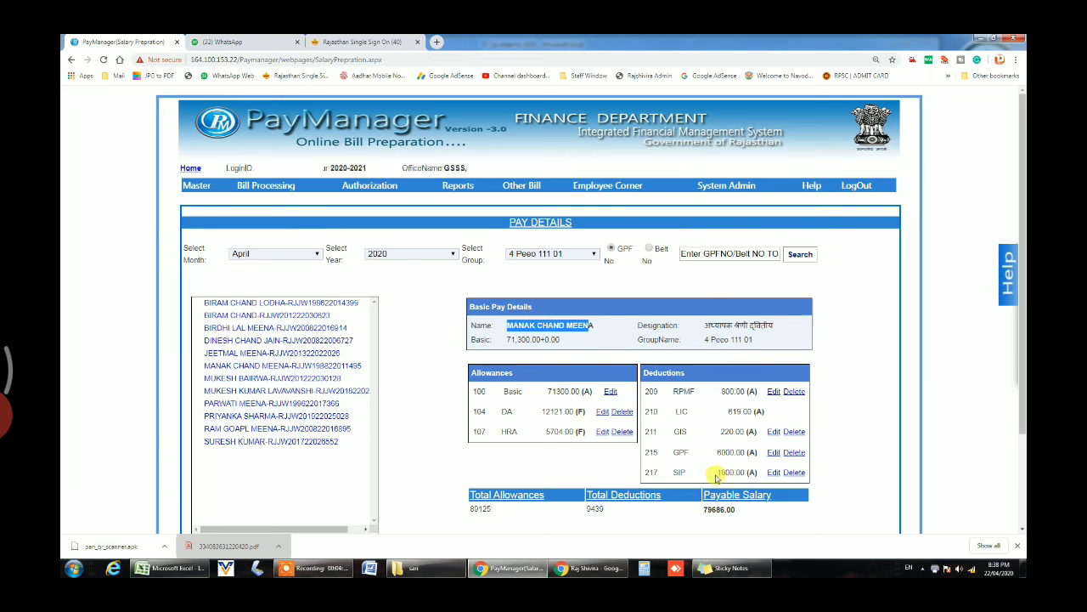
left_click_drag(718, 474, 726, 473)
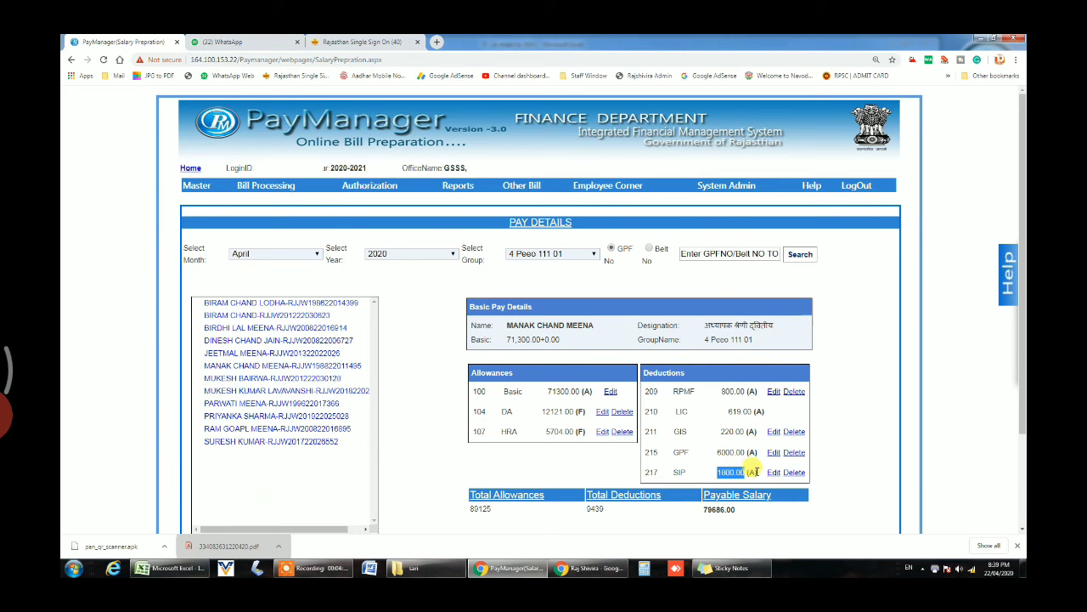
left_click_drag(754, 472, 680, 471)
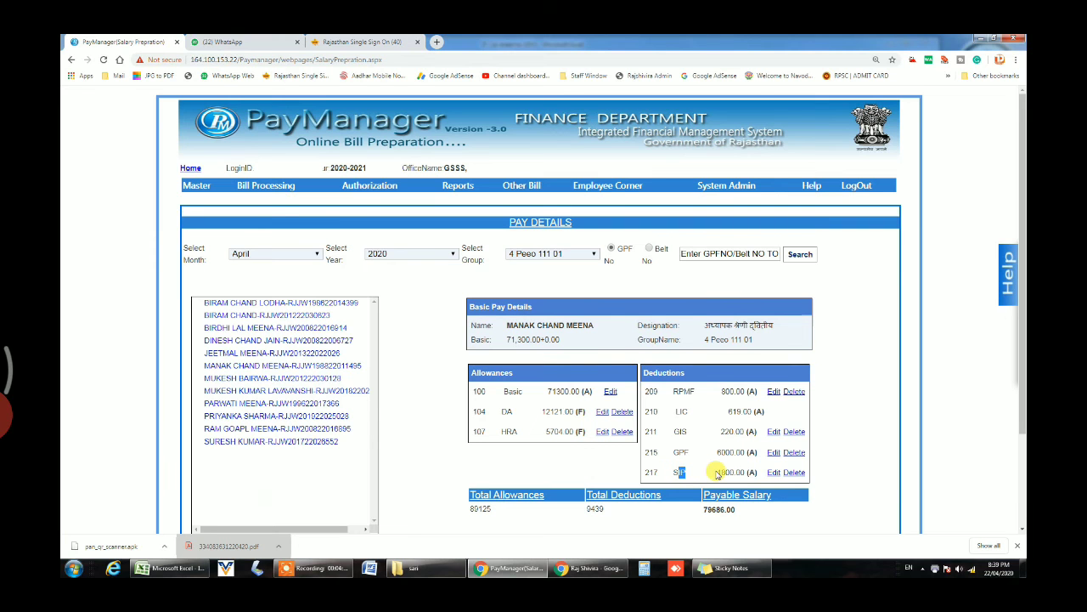
left_click(776, 473)
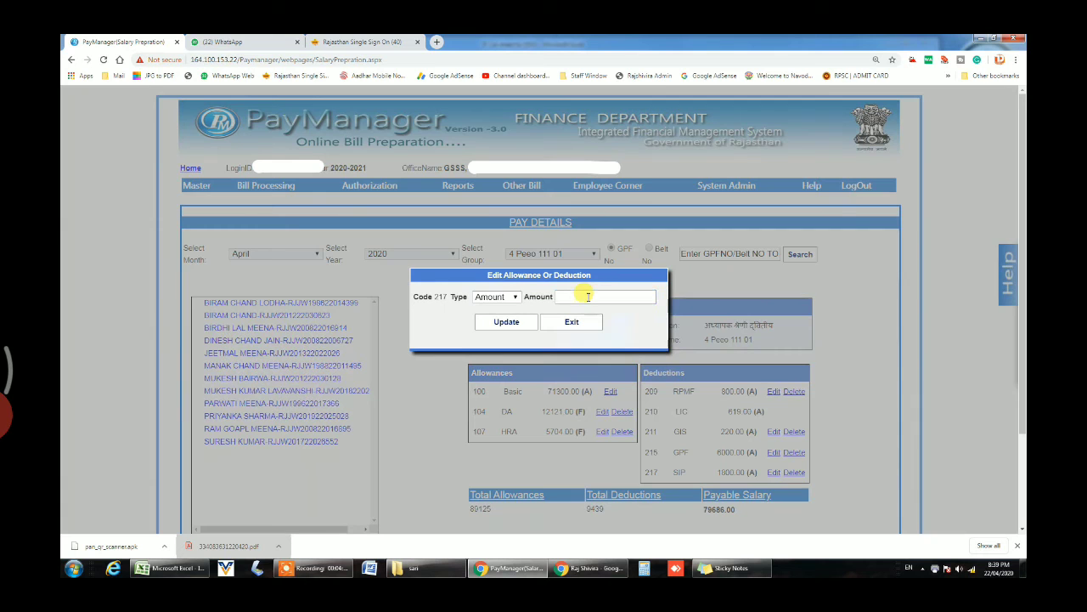
left_click(510, 323)
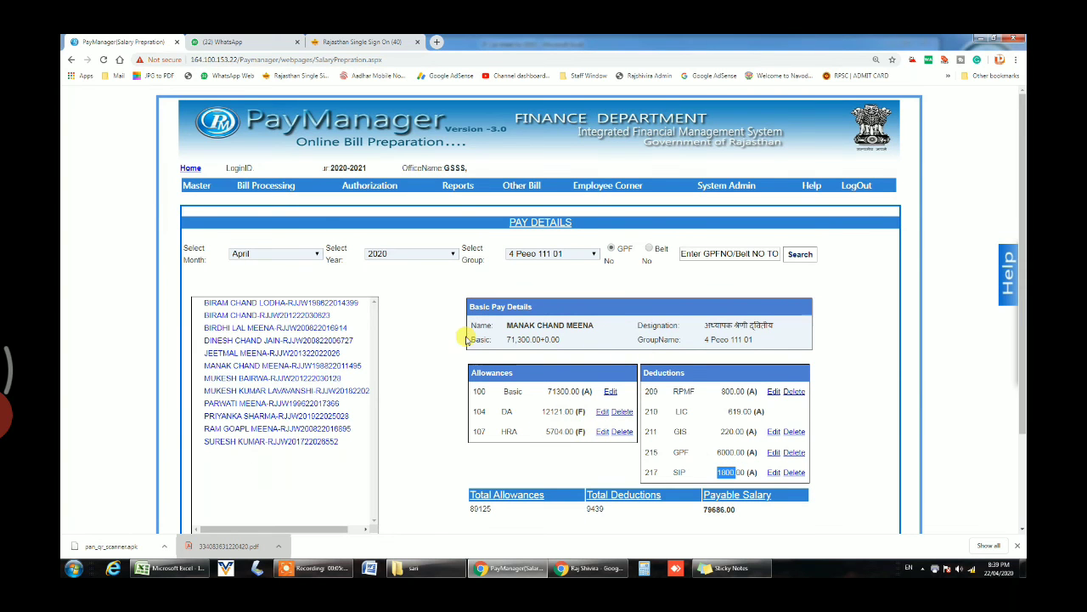
left_click(457, 473)
- Process the monthly salary for April 2020 for bill 4 Peeo 111 01, bill number 15
mouse_move(270, 183)
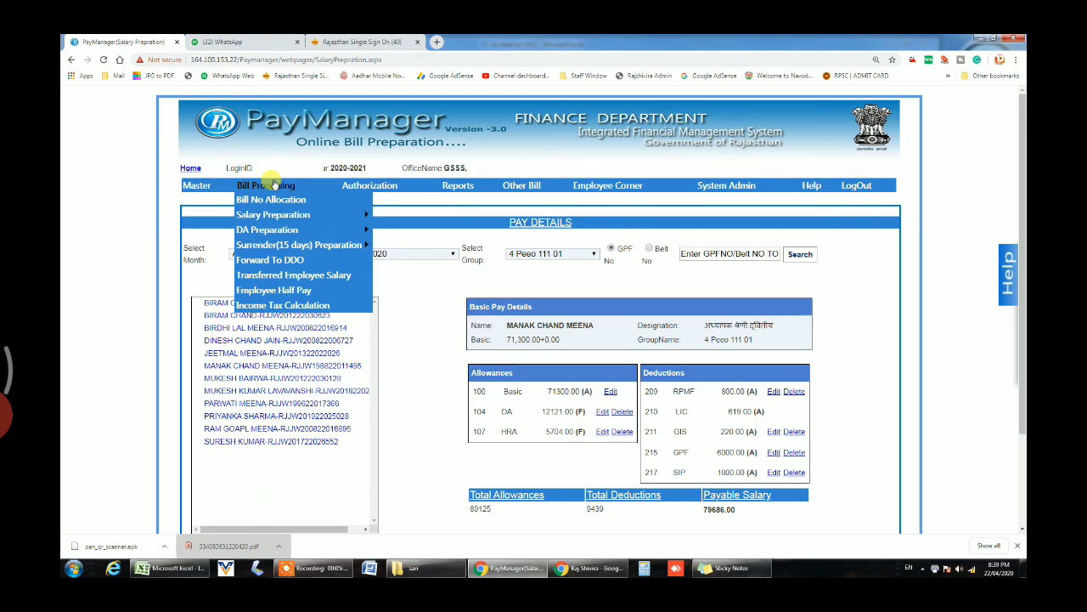
mouse_move(287, 215)
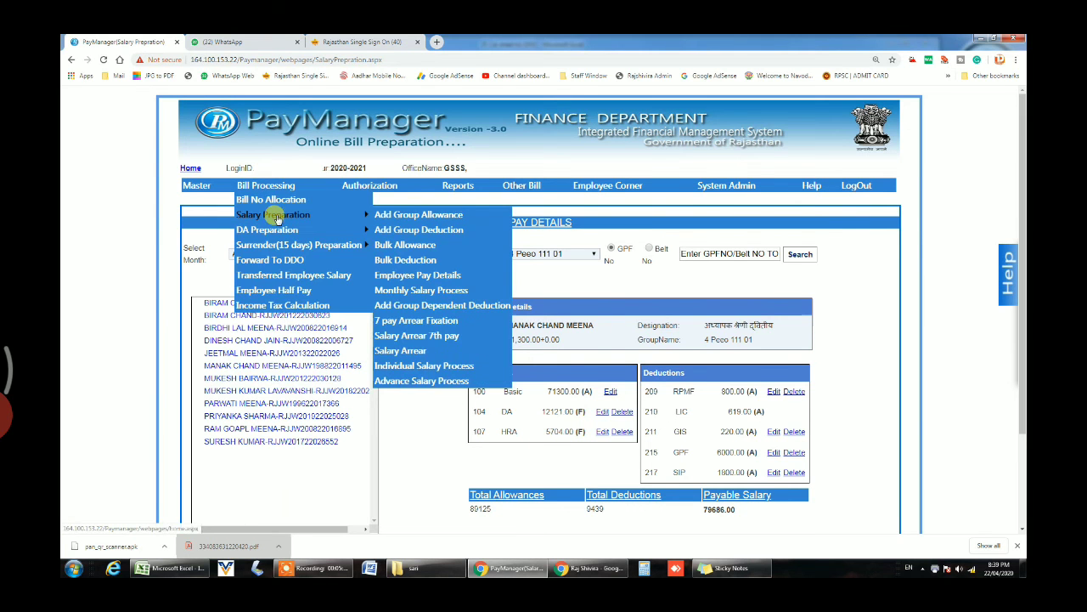
left_click(412, 290)
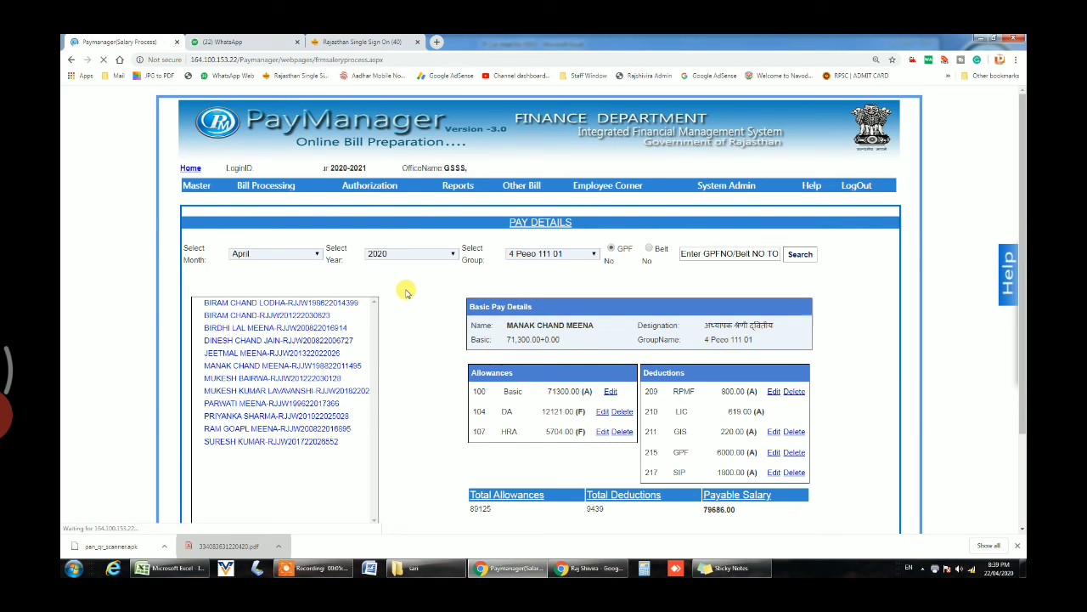
left_click(439, 241)
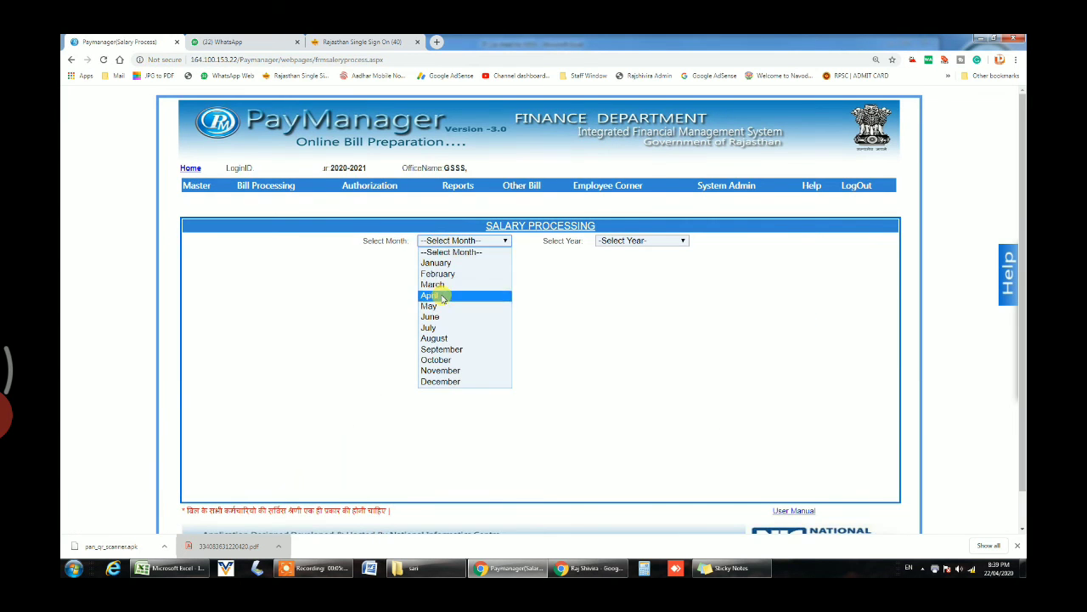
left_click(442, 295)
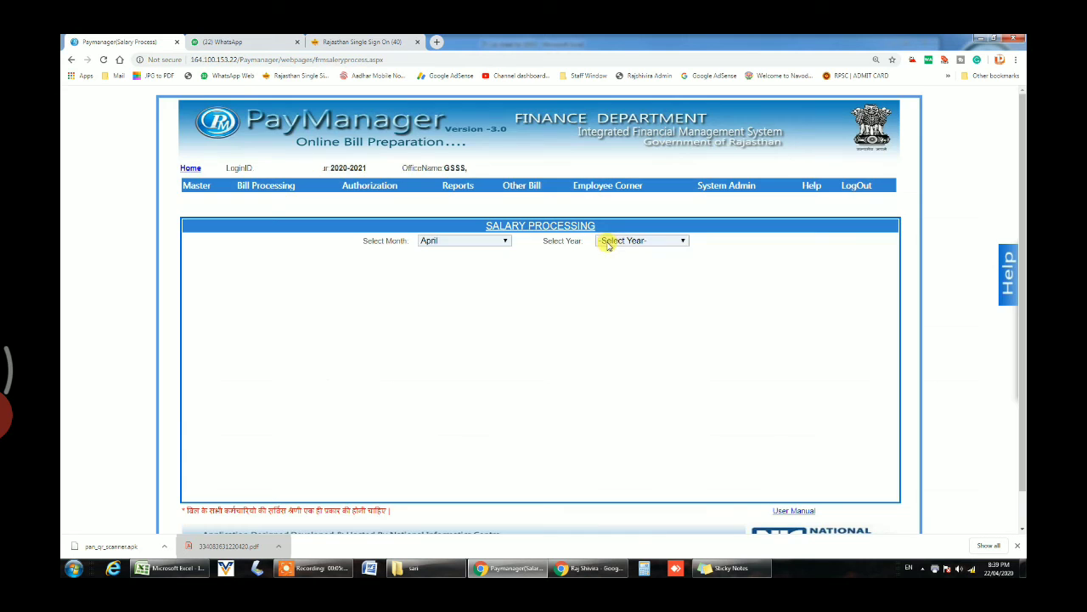
left_click(606, 241)
left_click(608, 262)
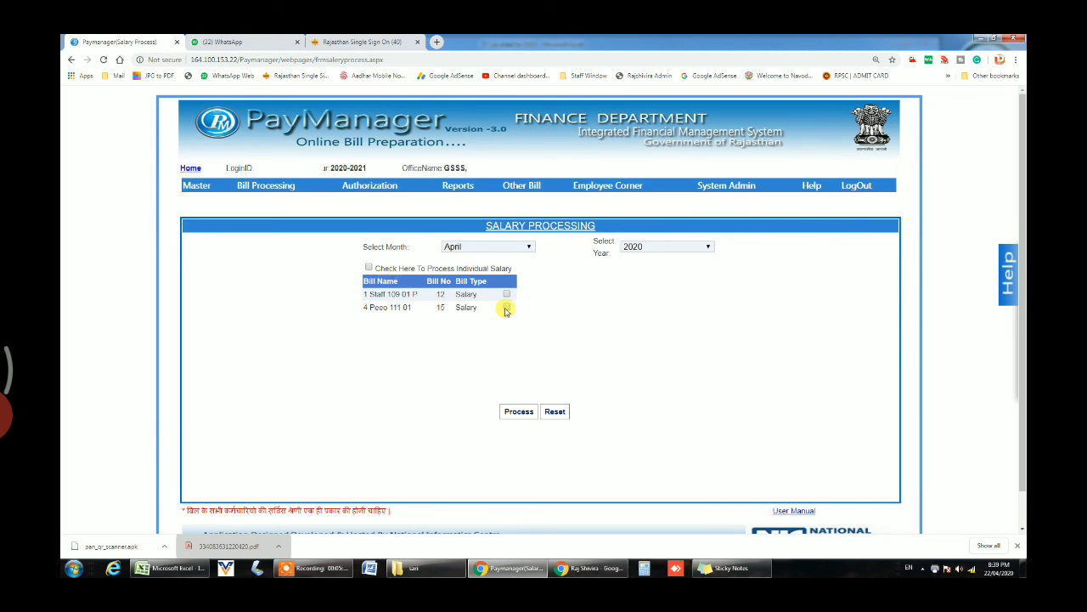
left_click(506, 308)
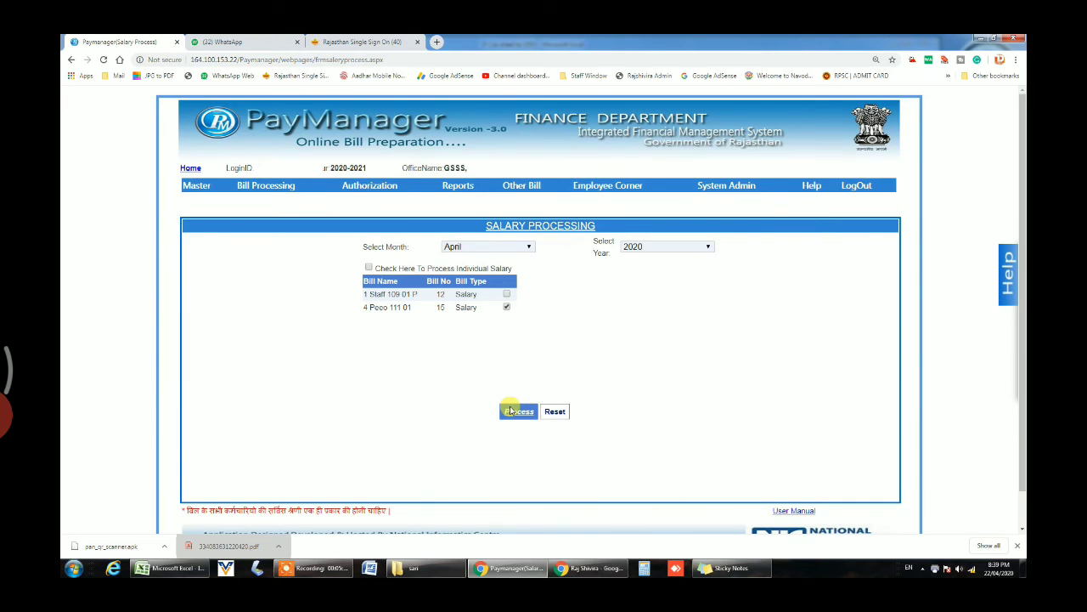
left_click(510, 411)
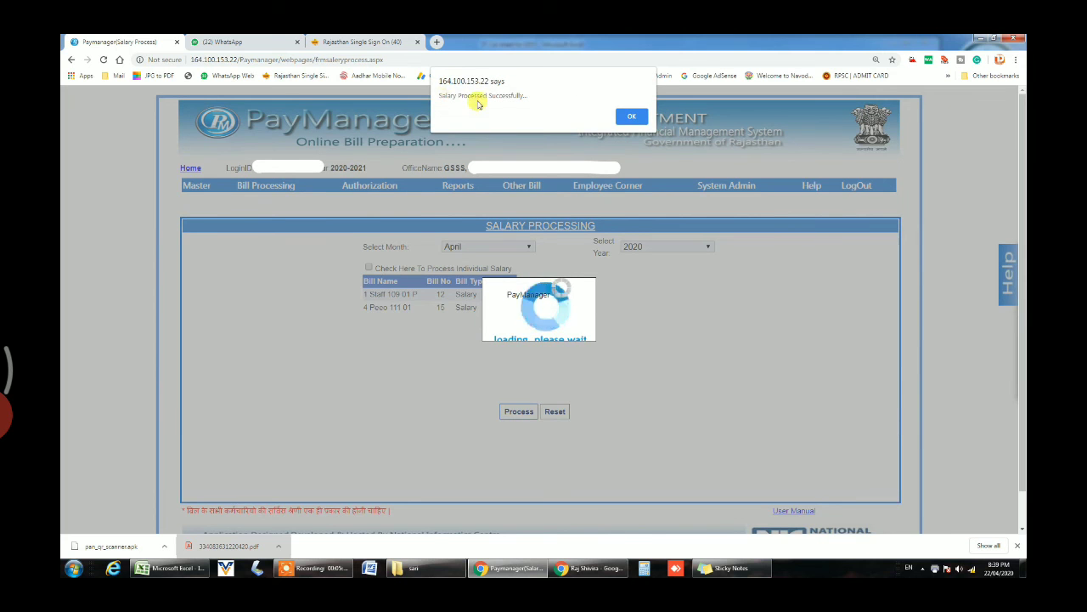
left_click(611, 113)
- Load the document upload form for the April 2020 Salary bill 15 of group 4 Peeo 111 01 and dismiss the notification
mouse_move(361, 185)
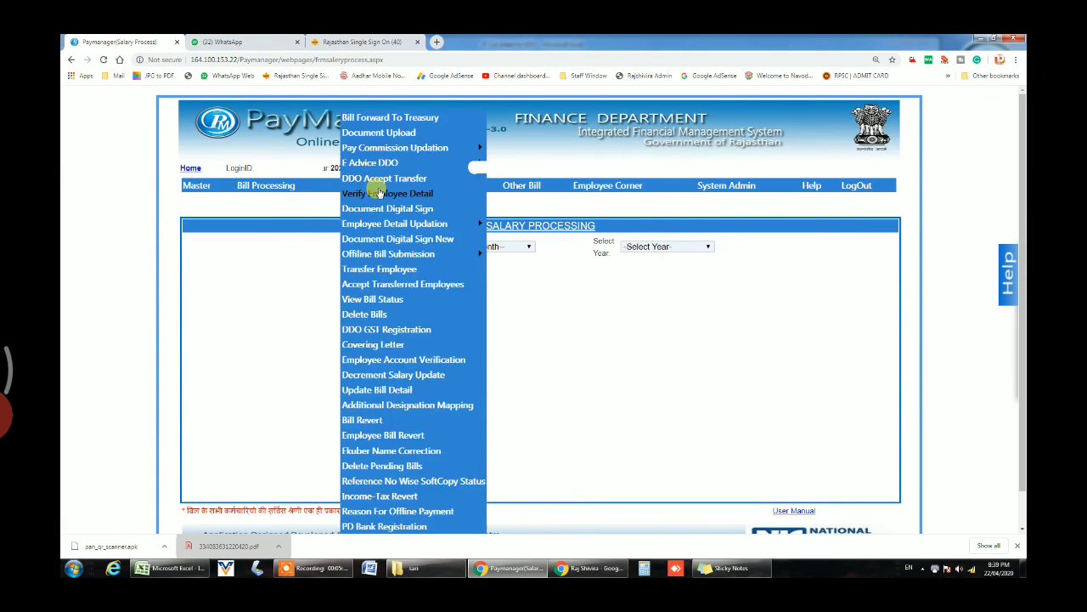
left_click(383, 133)
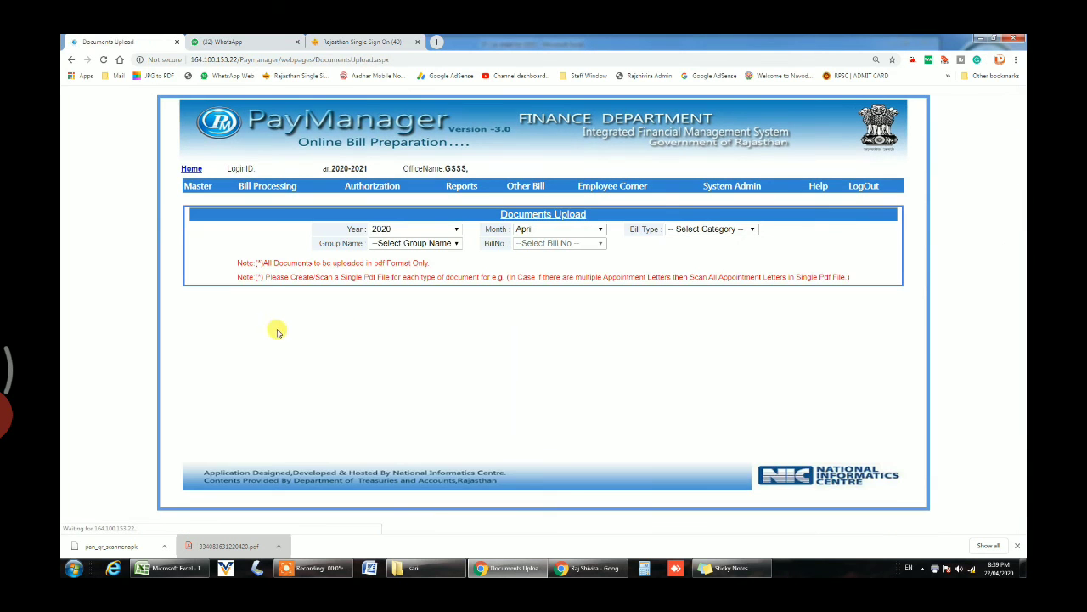
left_click(668, 230)
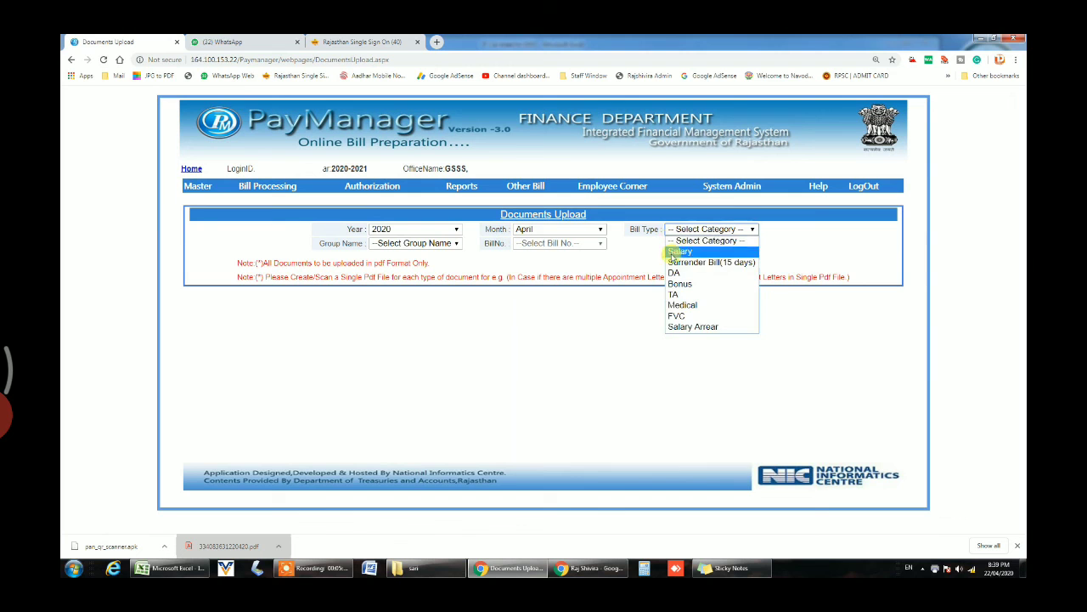
left_click(676, 253)
left_click(426, 243)
left_click(425, 276)
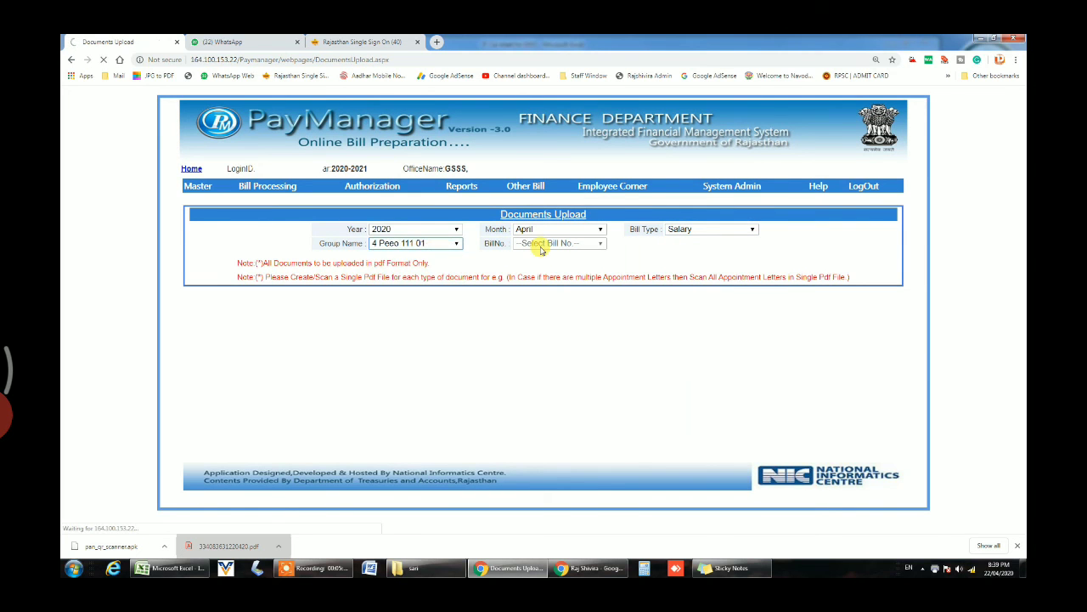
left_click(541, 244)
left_click(530, 266)
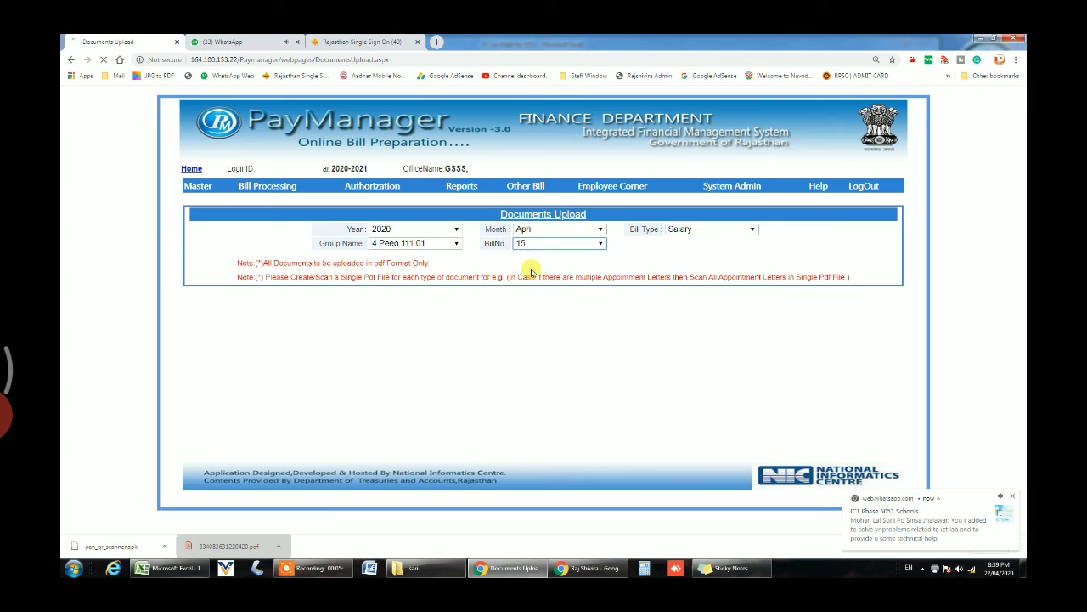
left_click(1001, 495)
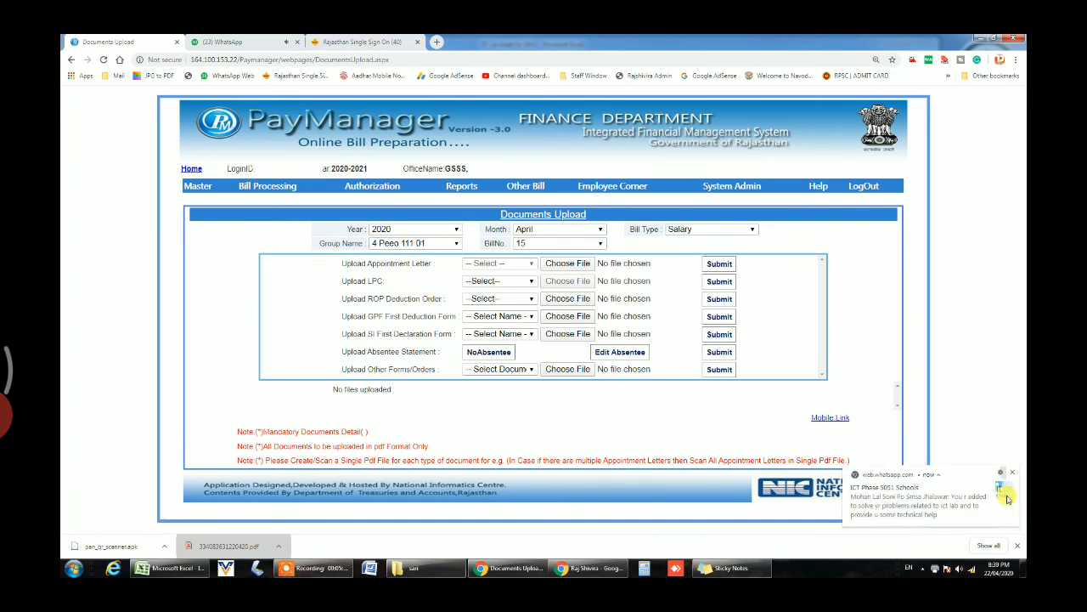
left_click(1008, 467)
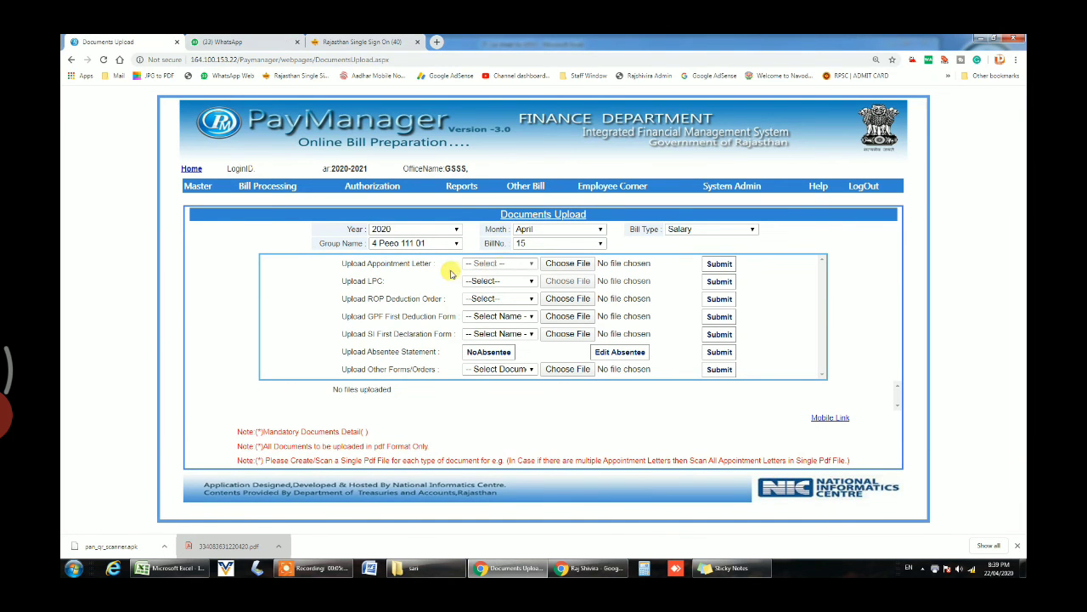
- Check the employee choices for the SI First Declaration Form and select Other Document for the other forms/orders upload
left_click(482, 335)
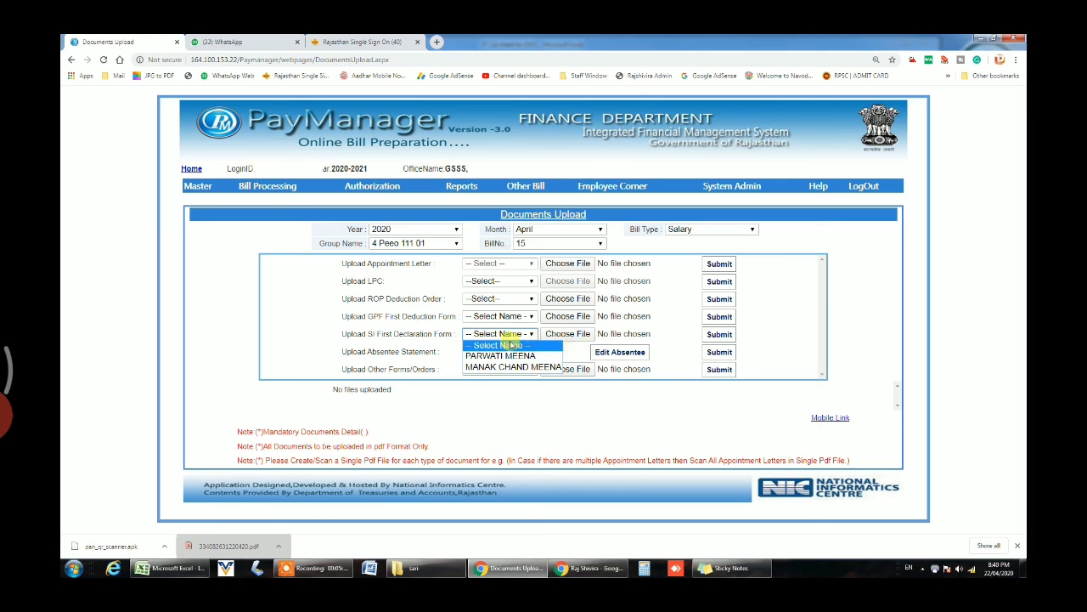
left_click(512, 346)
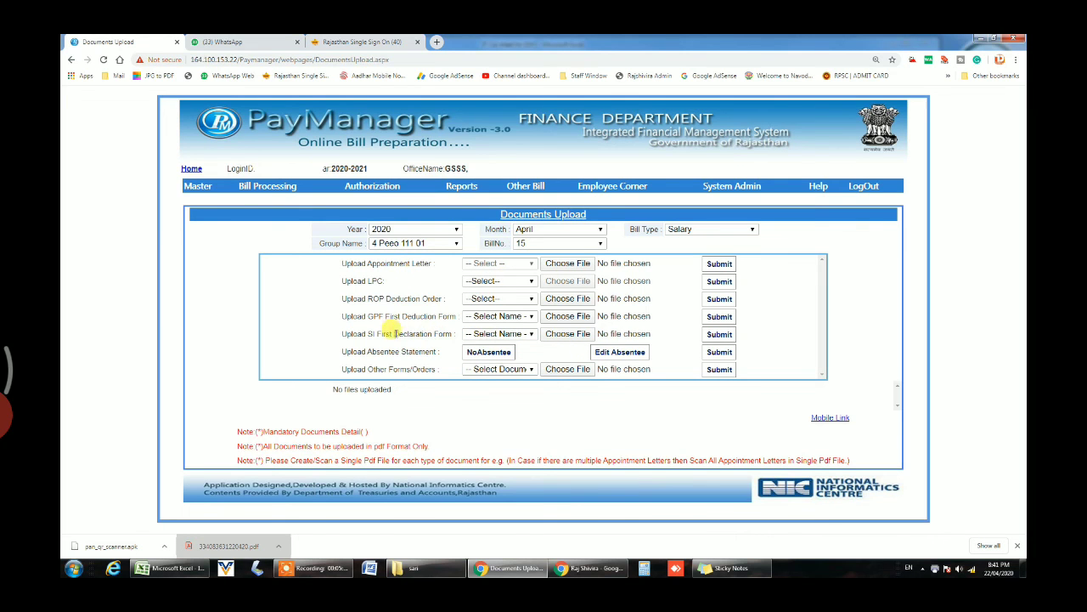
left_click(497, 368)
left_click(507, 391)
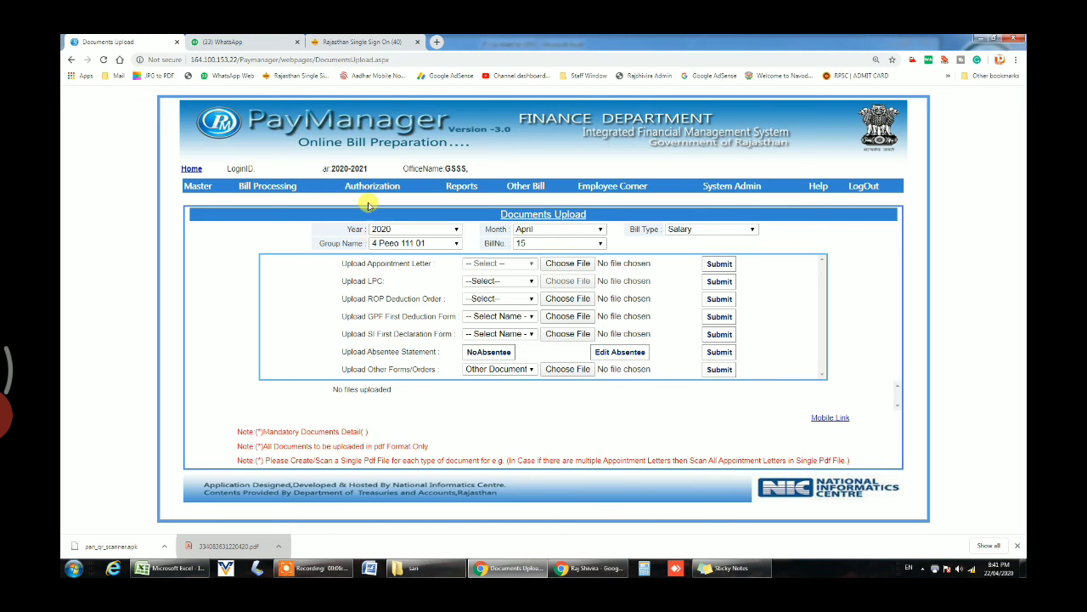
- Load the April 2020 Salary bill of 4 Peeo 111 01 on the page for forwarding bills to the DDO
mouse_move(372, 187)
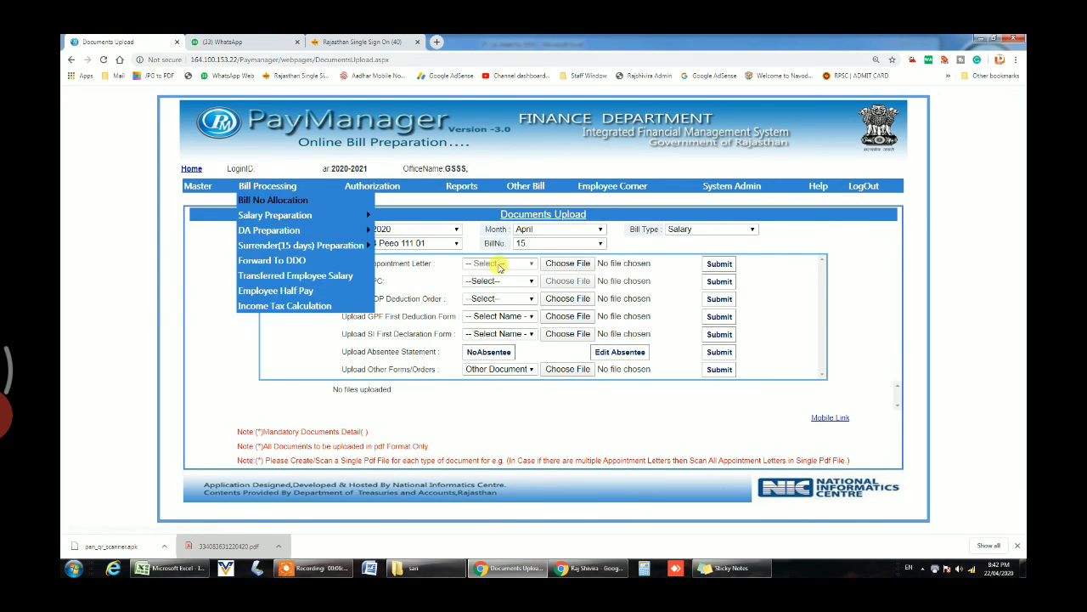
mouse_move(280, 186)
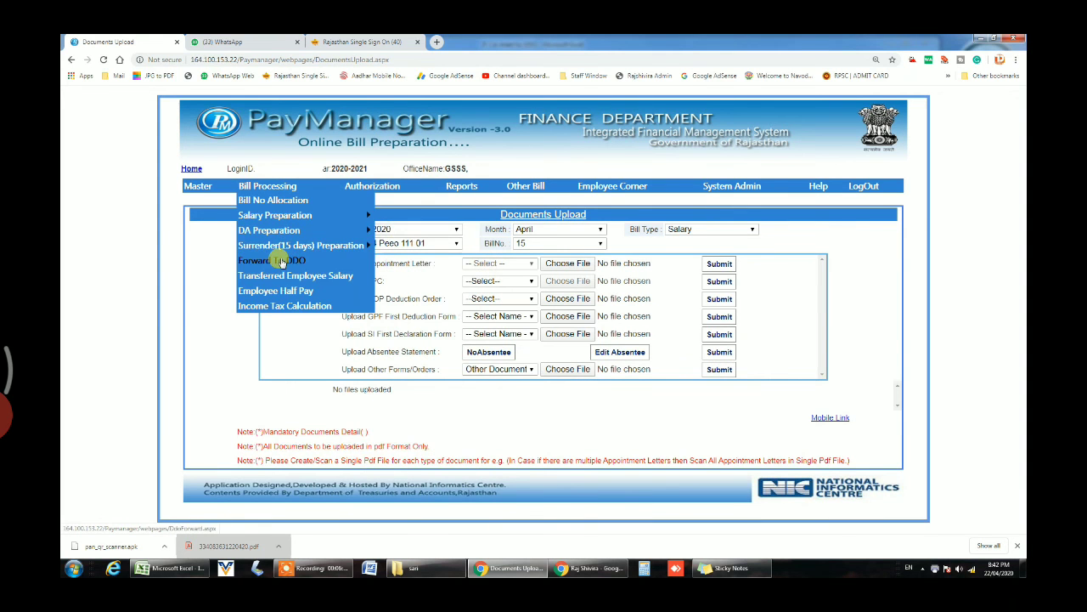
left_click(280, 261)
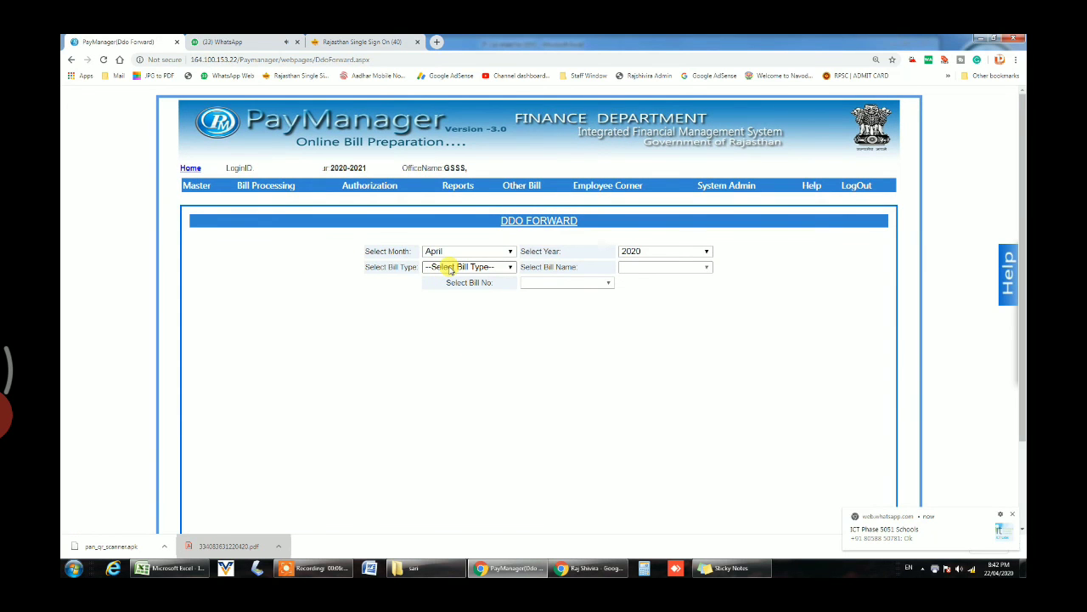
left_click(451, 269)
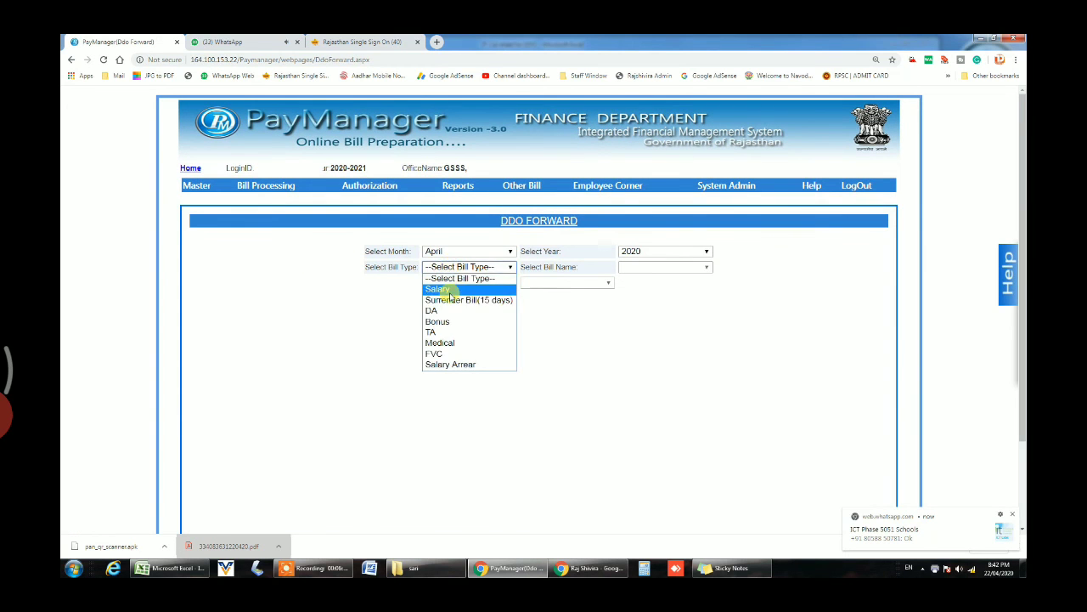
left_click(491, 289)
left_click(656, 269)
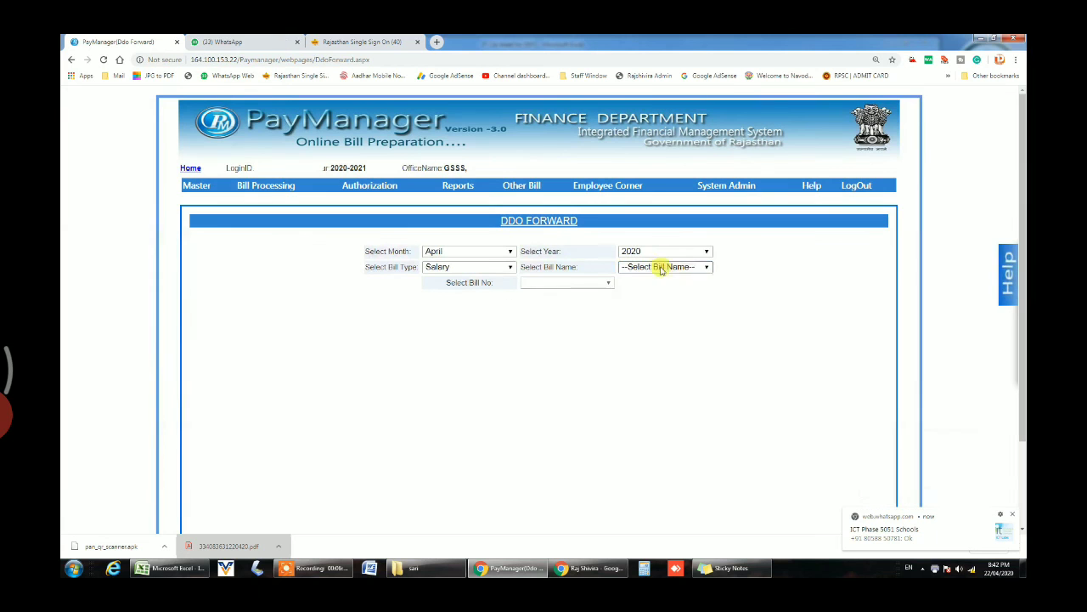
left_click(663, 299)
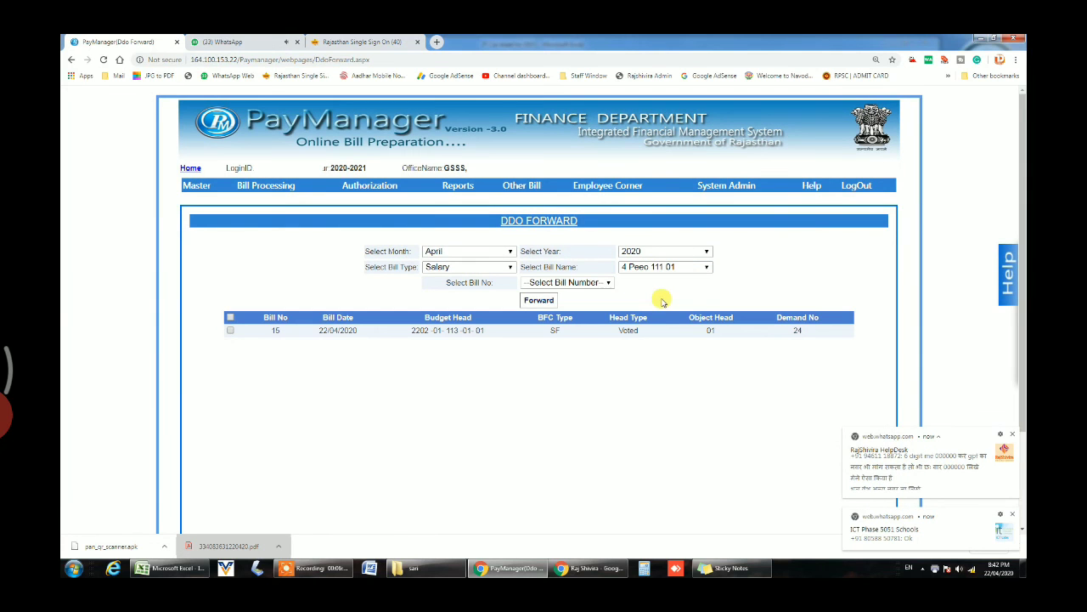
- View the Bill Forward To Treasury page, and open the Upload Sign Report page for offline bill submission
mouse_move(399, 189)
left_click(398, 115)
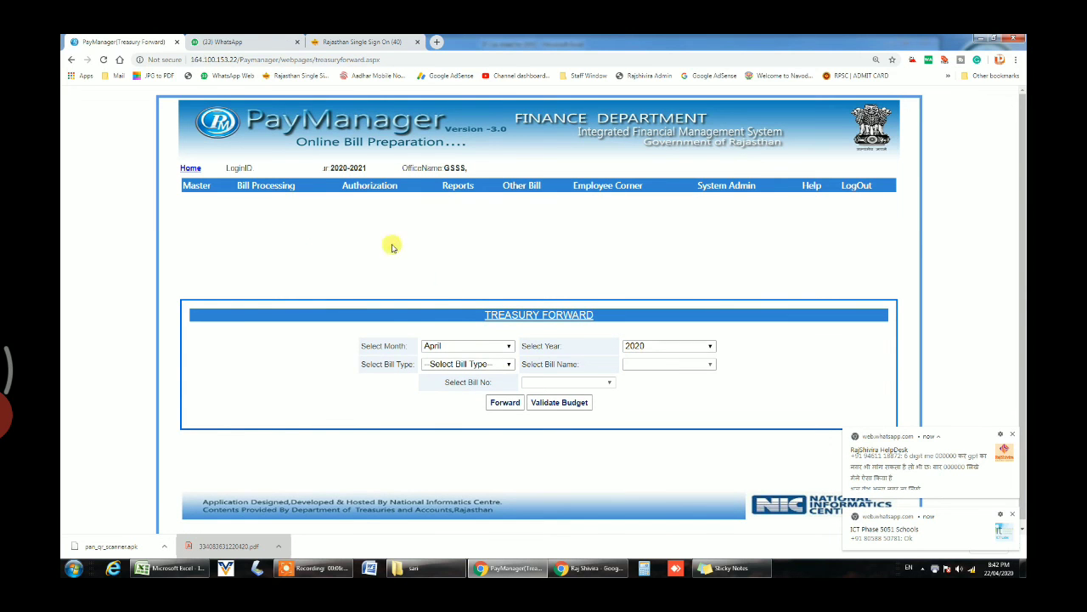
mouse_move(375, 187)
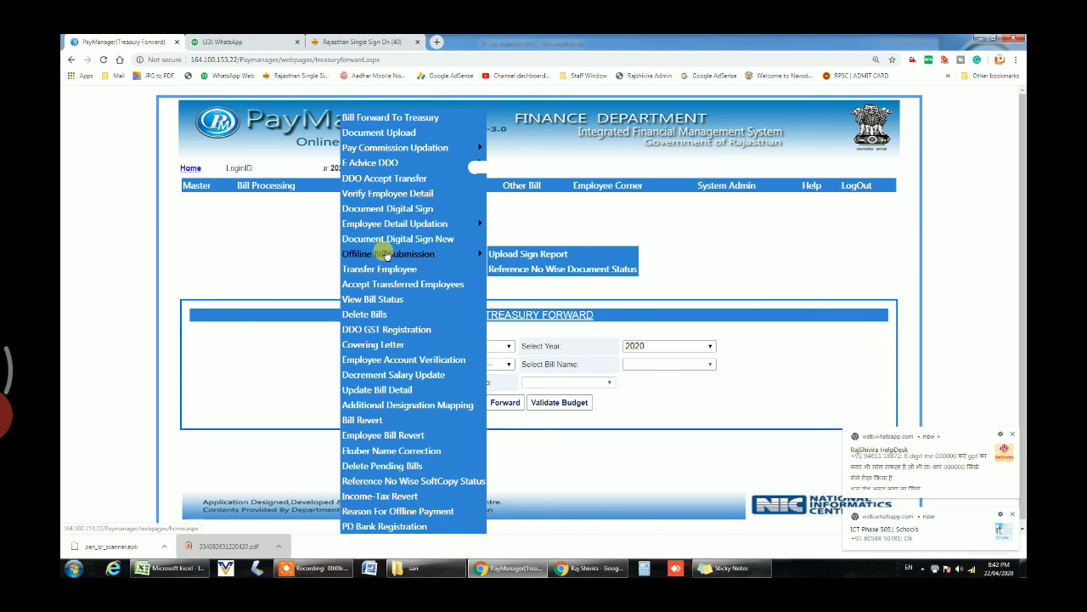
left_click(540, 256)
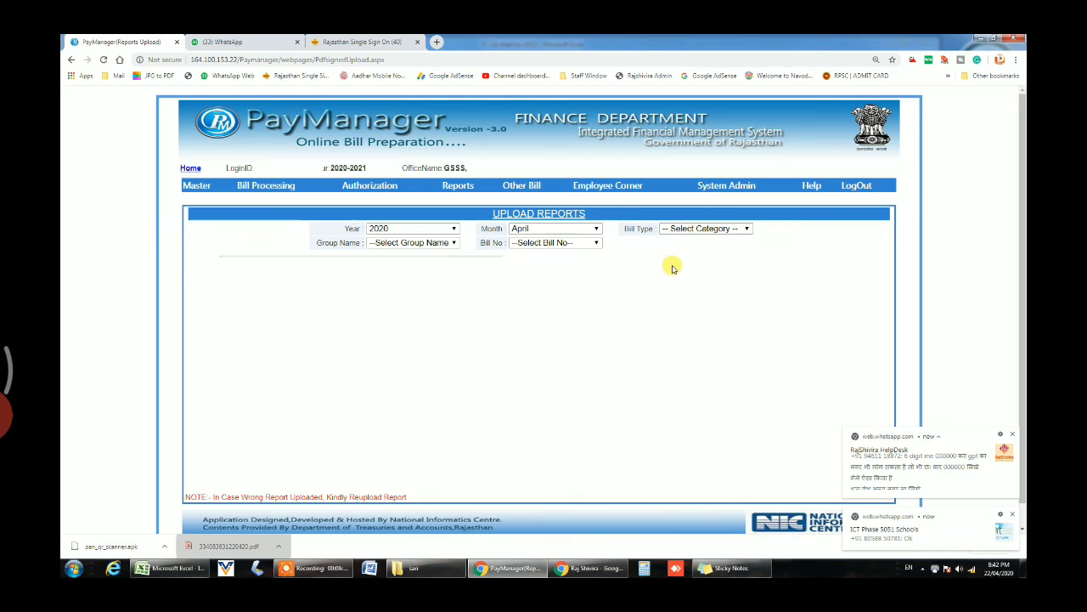
- Check the bill type choices for uploading signed reports, and open the Reference No Wise Document Status page for offline bill submission
left_click(680, 230)
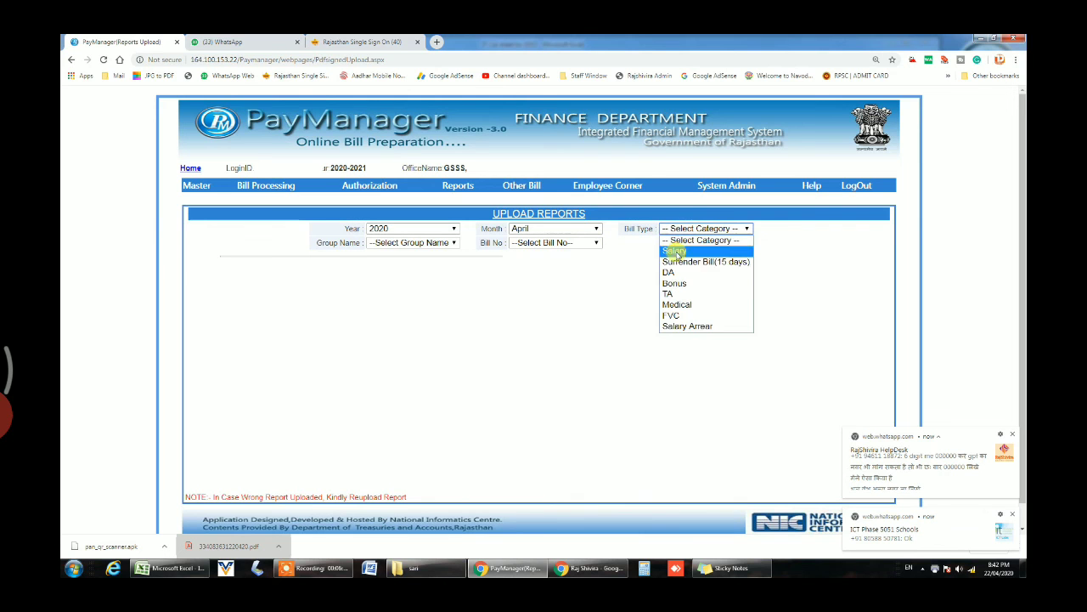
left_click(507, 299)
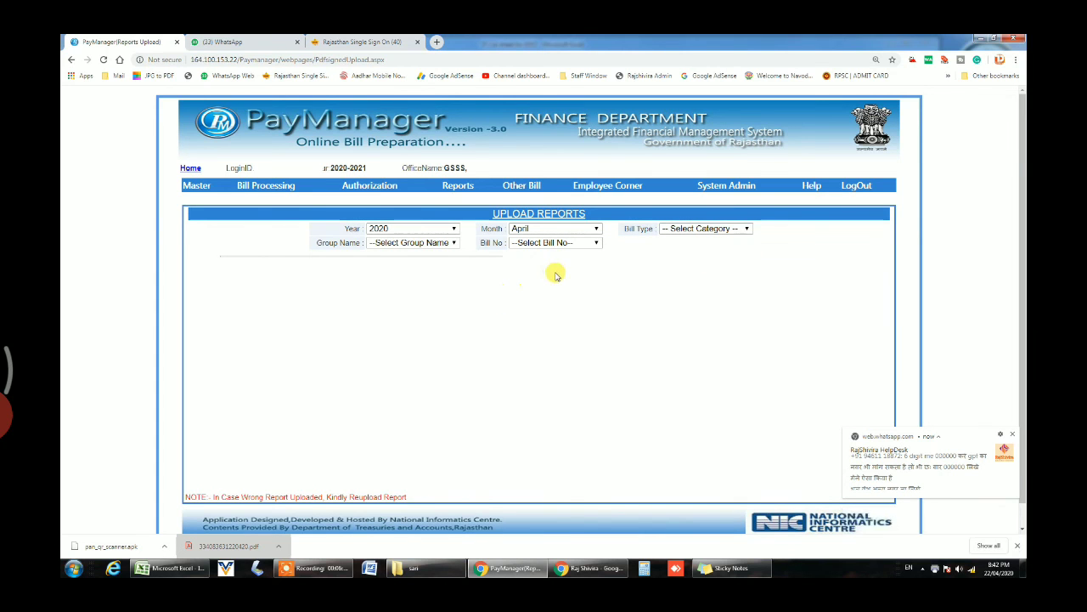
mouse_move(371, 185)
mouse_move(388, 253)
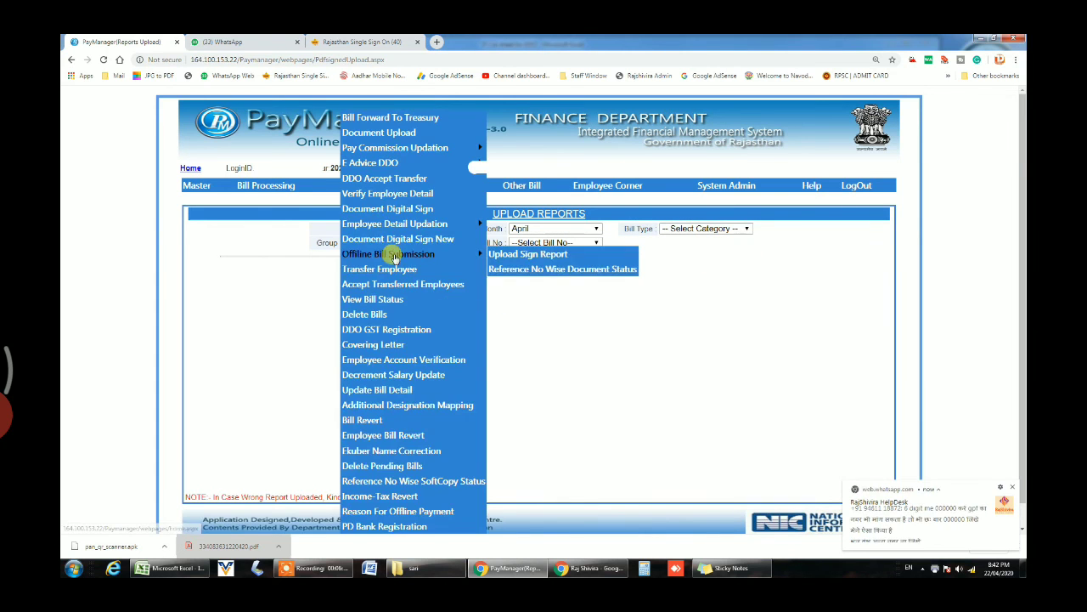
left_click(529, 269)
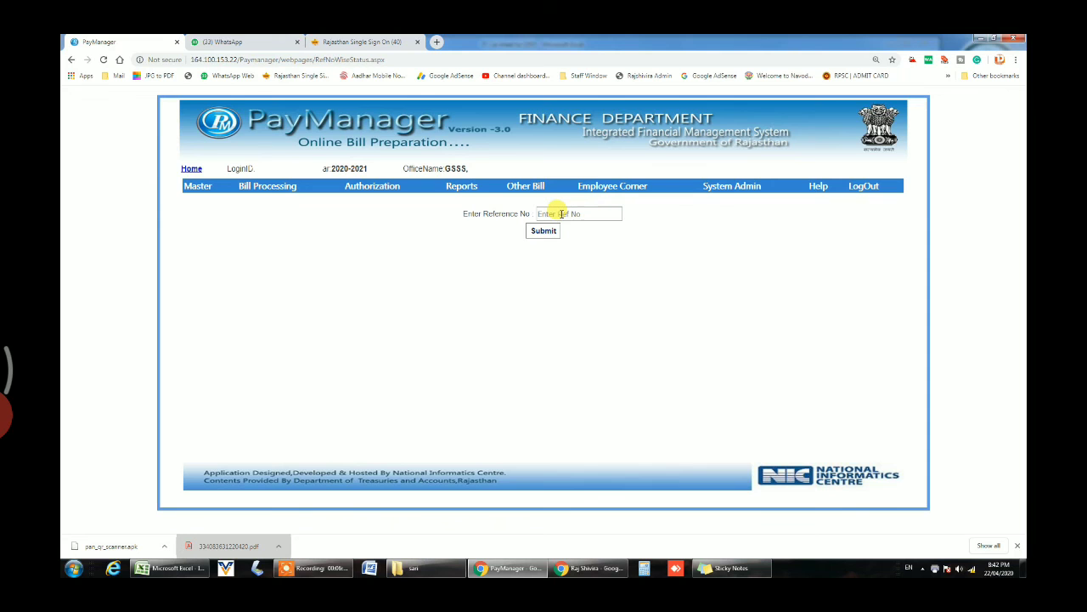
- Open the Document Digital Sign New page and check its bill type choices without selecting one
mouse_move(374, 188)
mouse_move(380, 225)
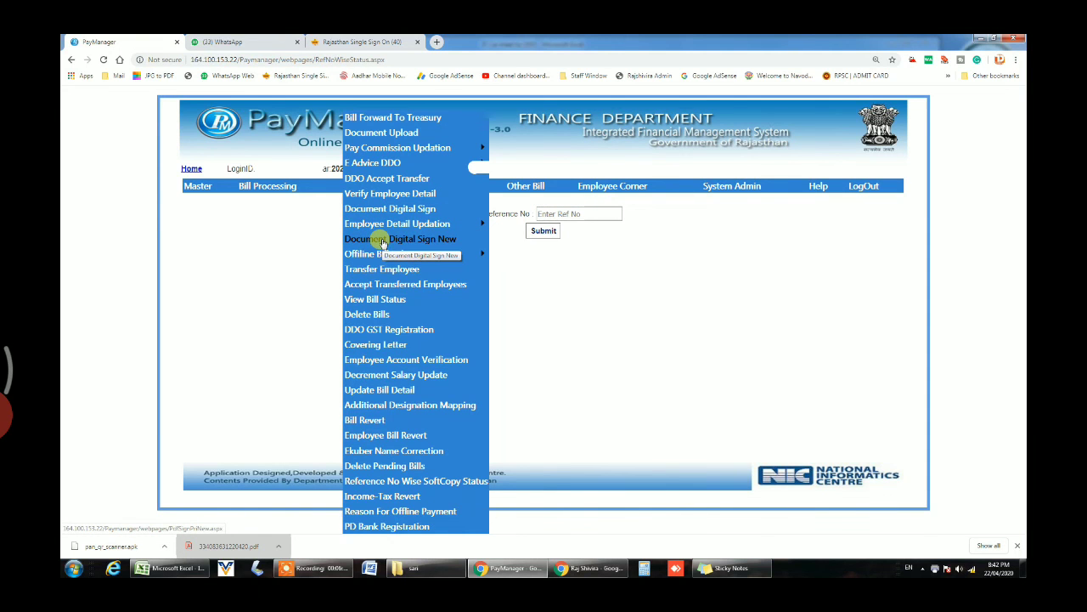
left_click(383, 240)
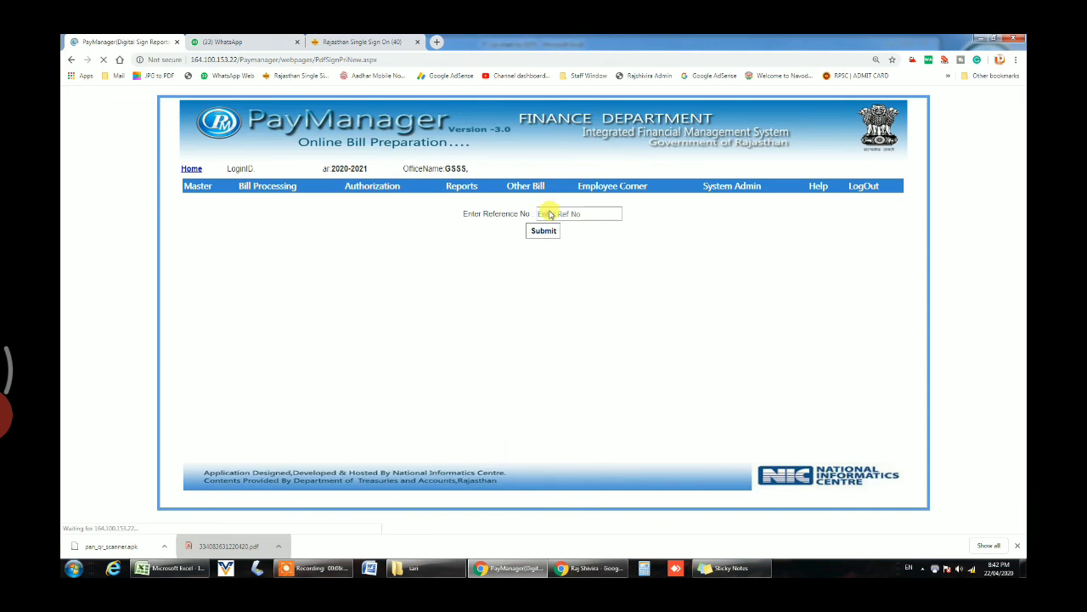
left_click(677, 229)
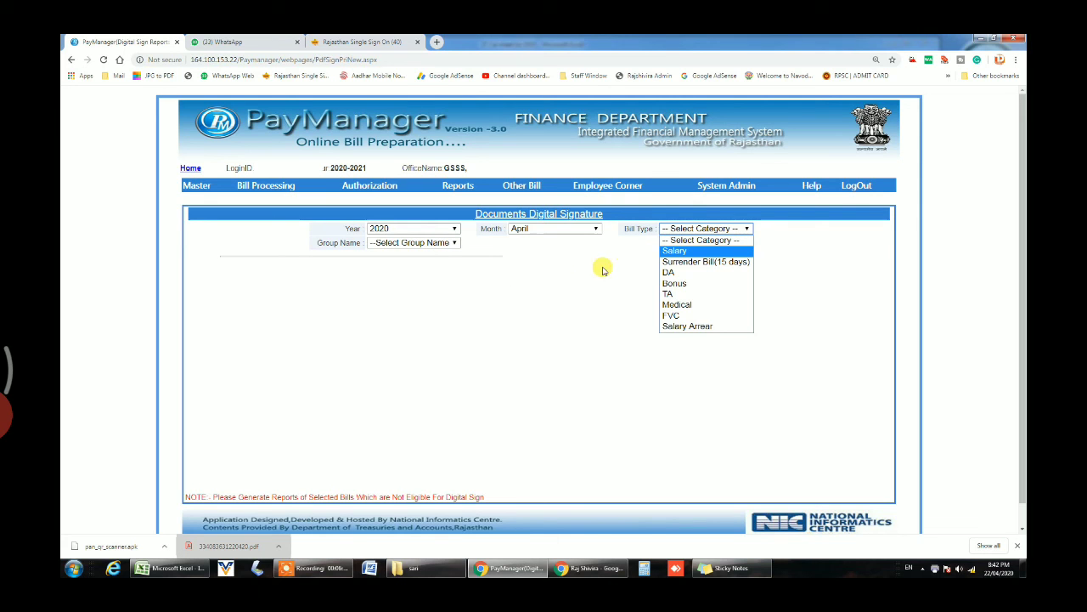
left_click(569, 297)
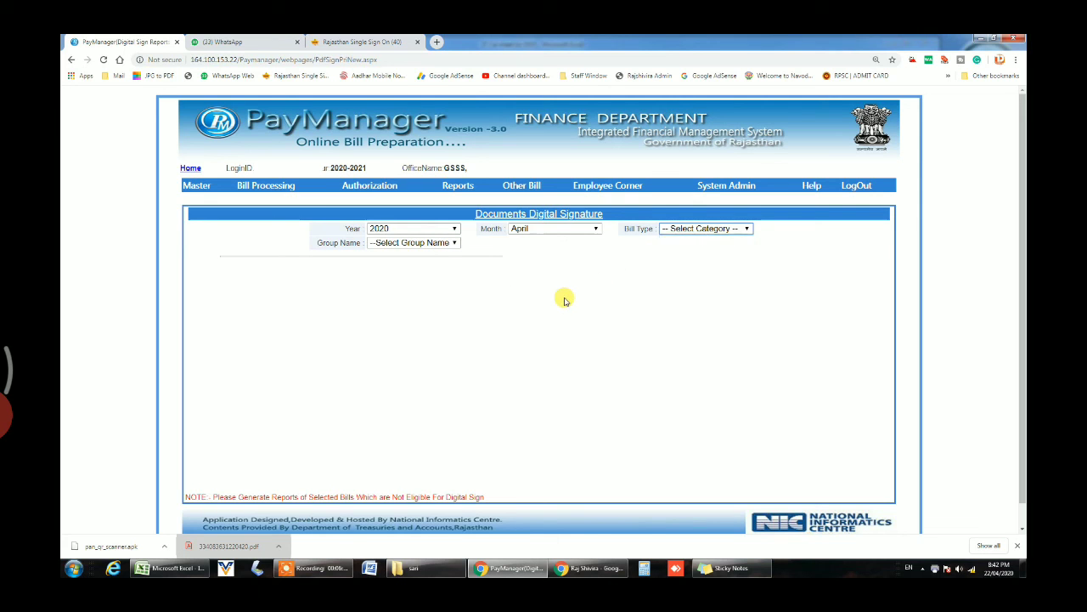